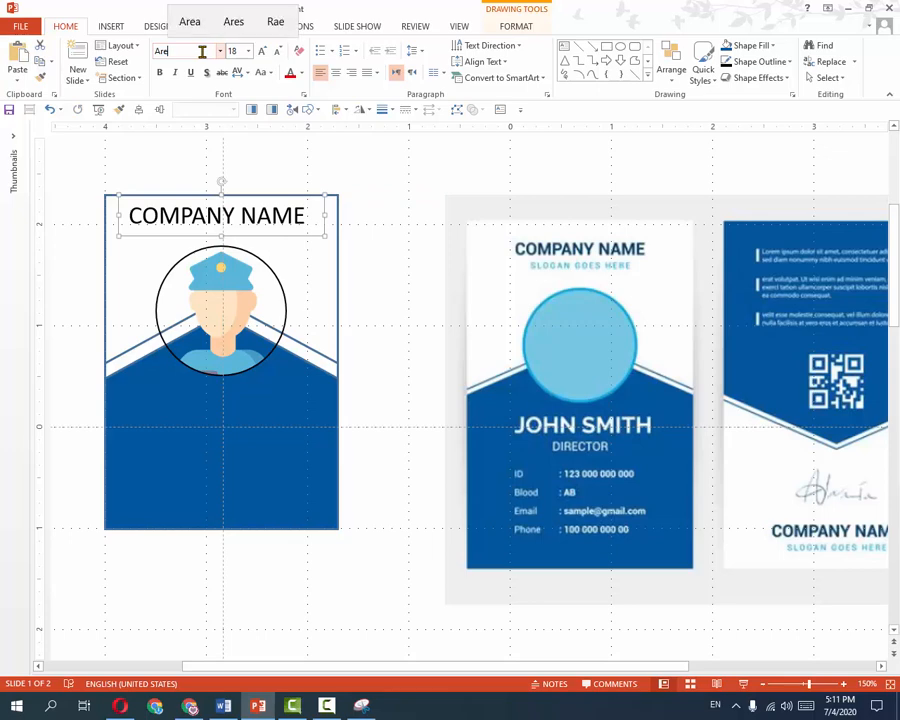
Set the COMPANY NAME heading to Arial, bold, at 14 pt.
key("BackSpace")
type("ial")
key("Return")
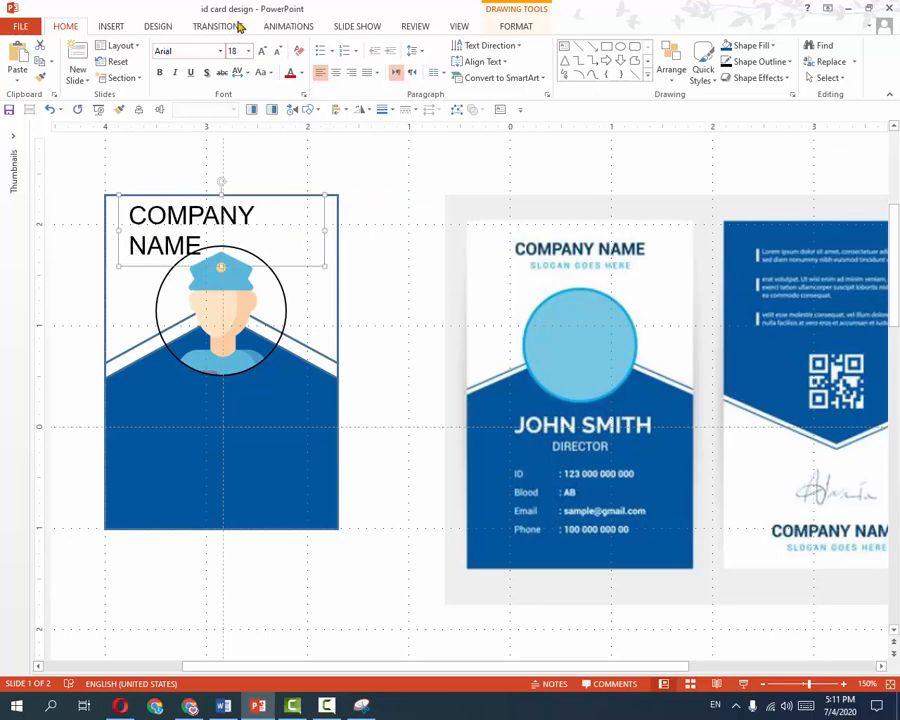
left_click(277, 50)
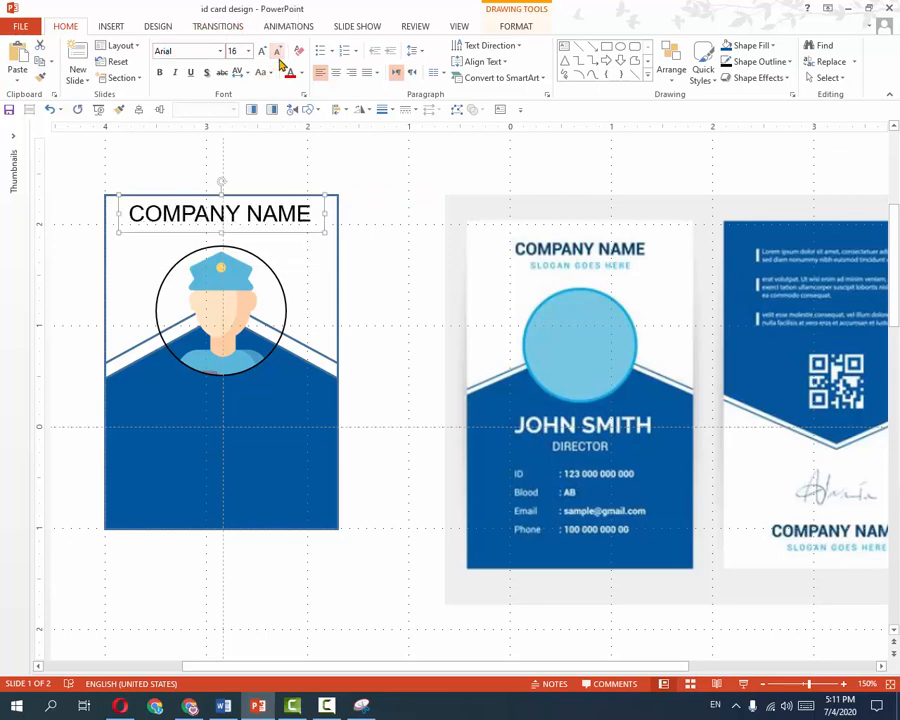
left_click(159, 72)
left_click(277, 50)
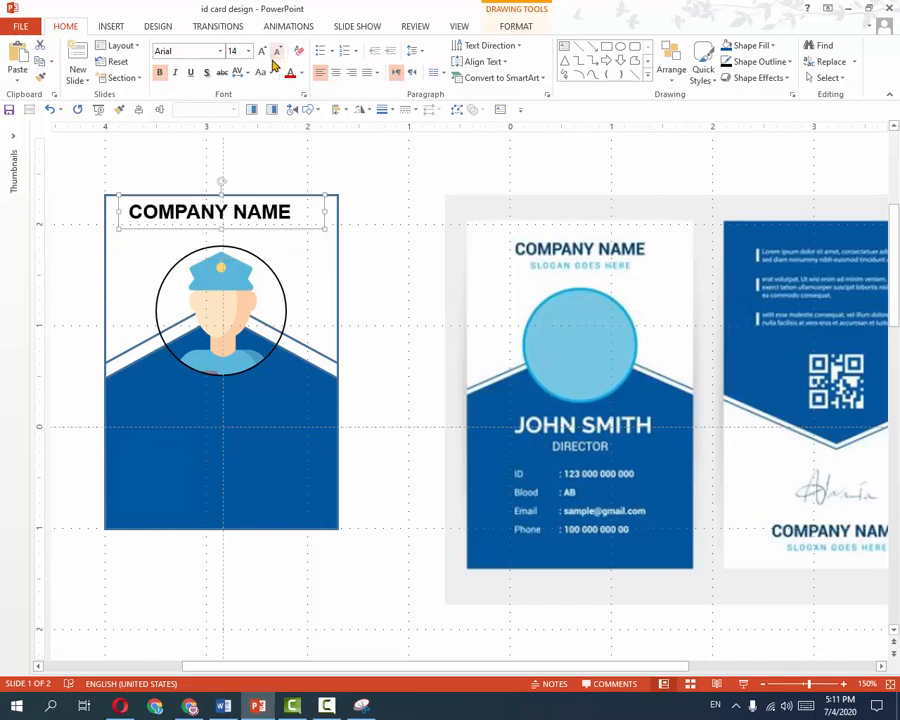
Centre-align the heading text and position it on the card's horizontal centre.
left_click_drag(261, 230, 270, 230)
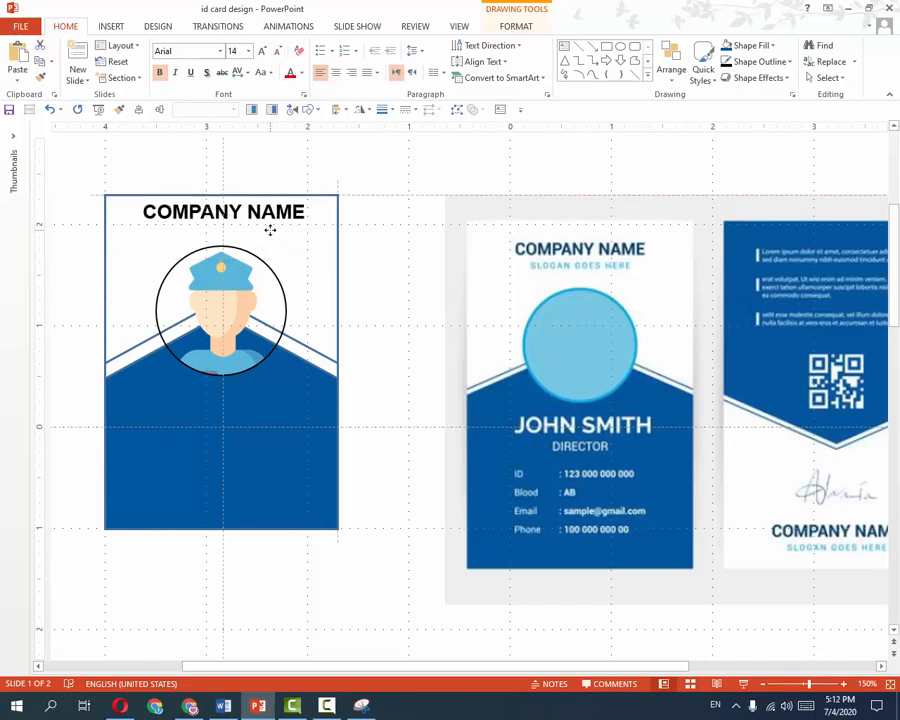
key("ctrl+e")
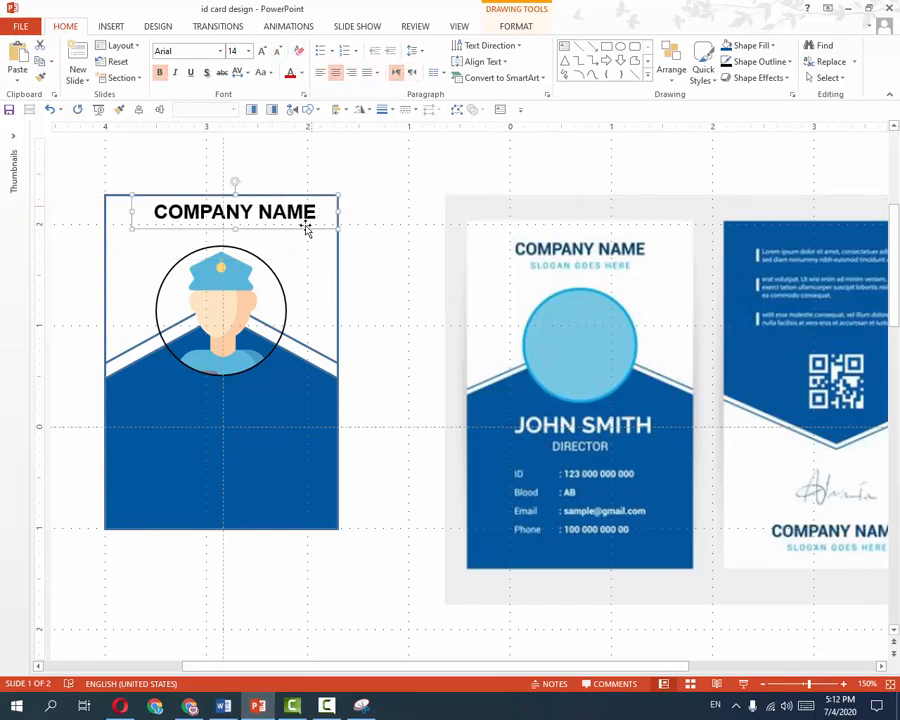
left_click_drag(285, 229, 276, 228)
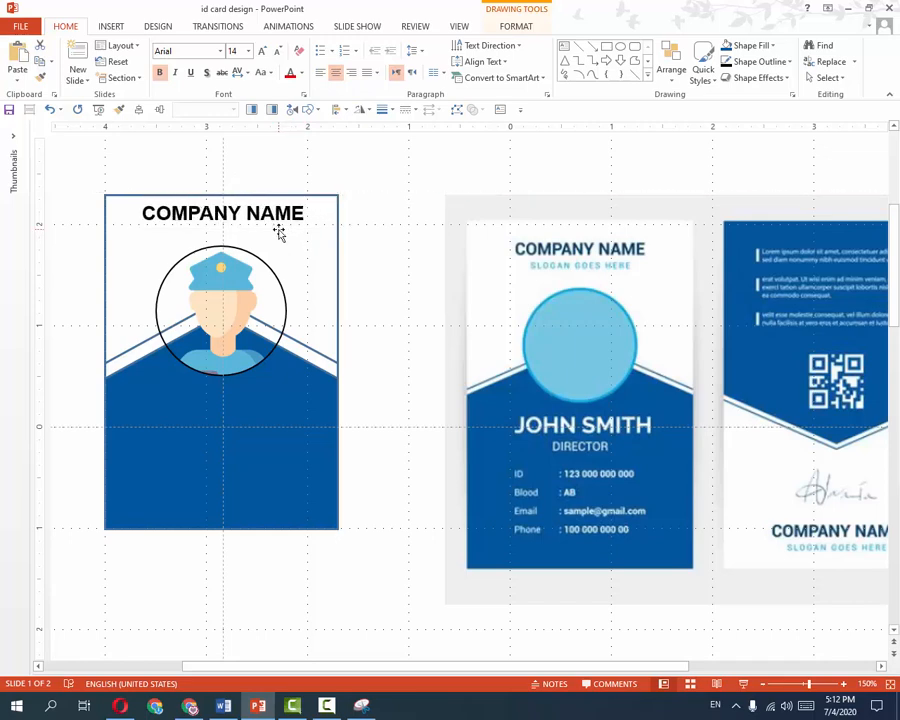
left_click(231, 280)
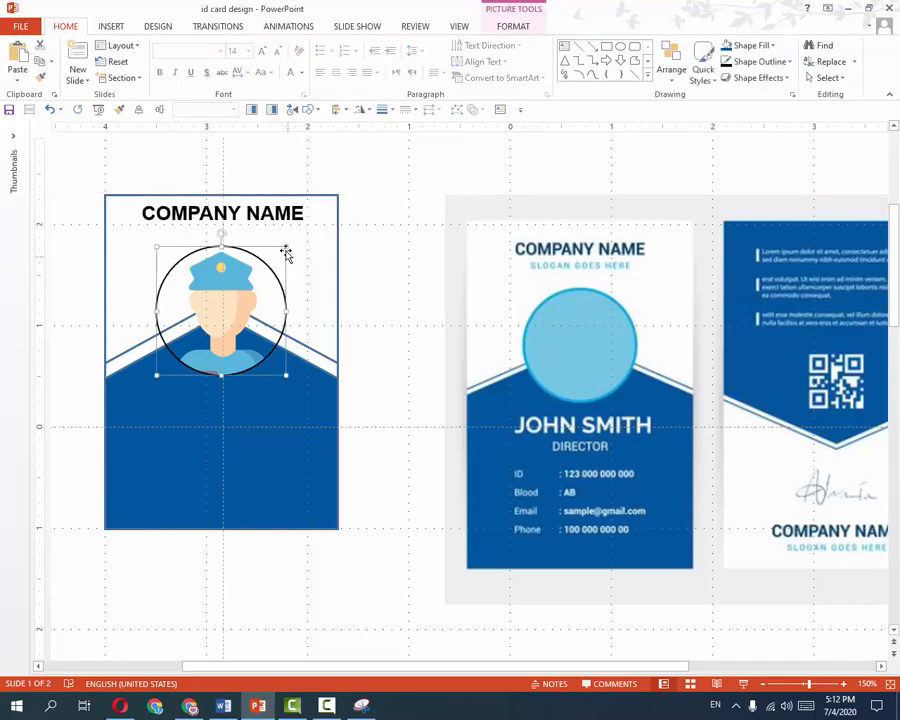
Shrink the avatar circle slightly, fill it light blue, and re-centre it on the card.
mouse_move(281, 254)
left_mouse_down()
mouse_move(257, 277)
mouse_move(265, 266)
mouse_move(277, 270)
left_mouse_up()
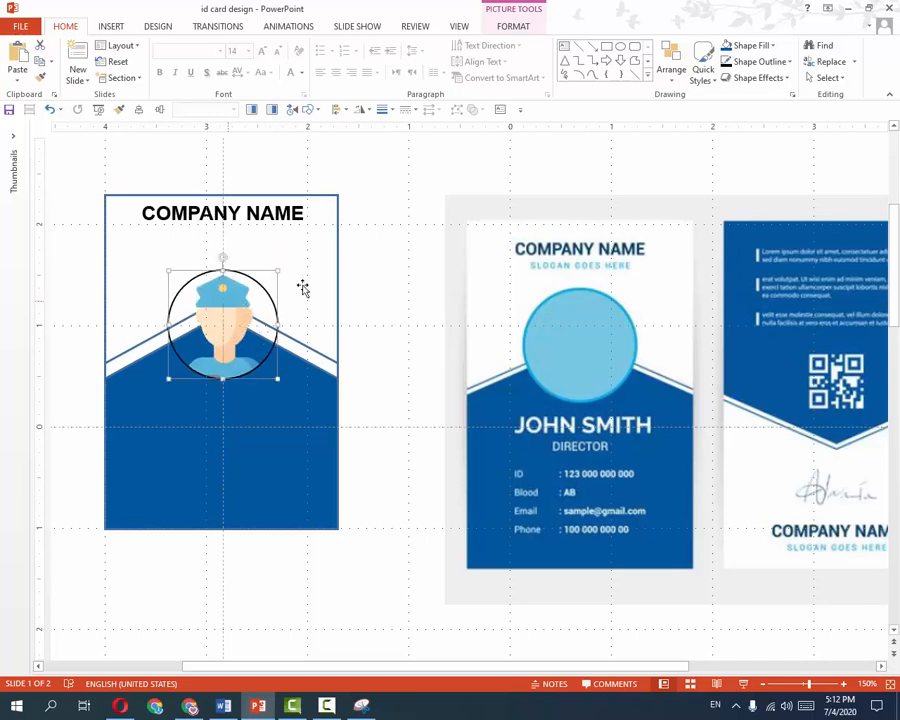
left_click(752, 45)
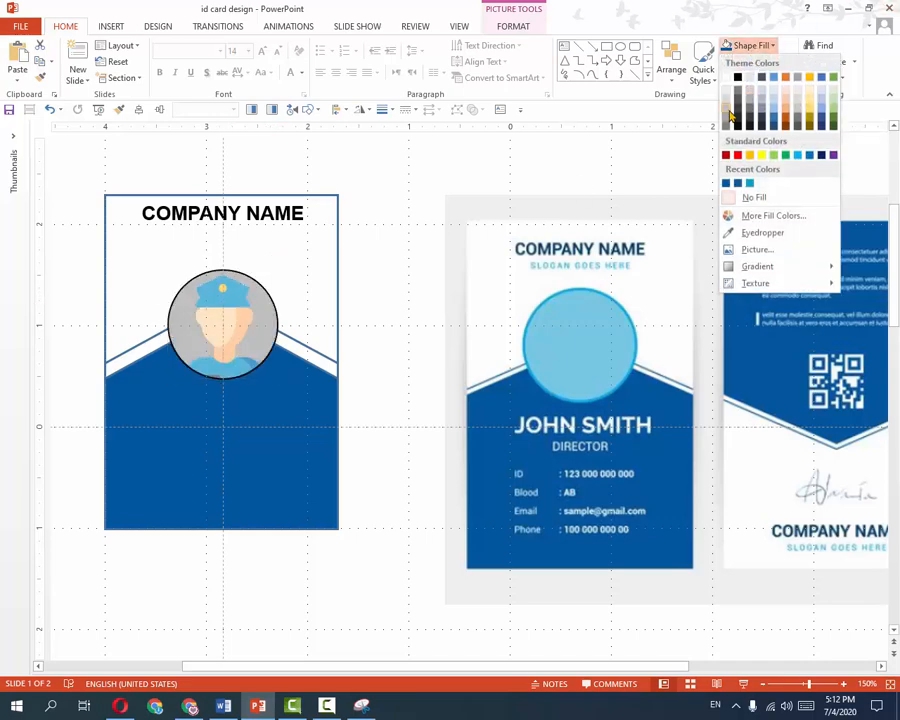
left_click(772, 110)
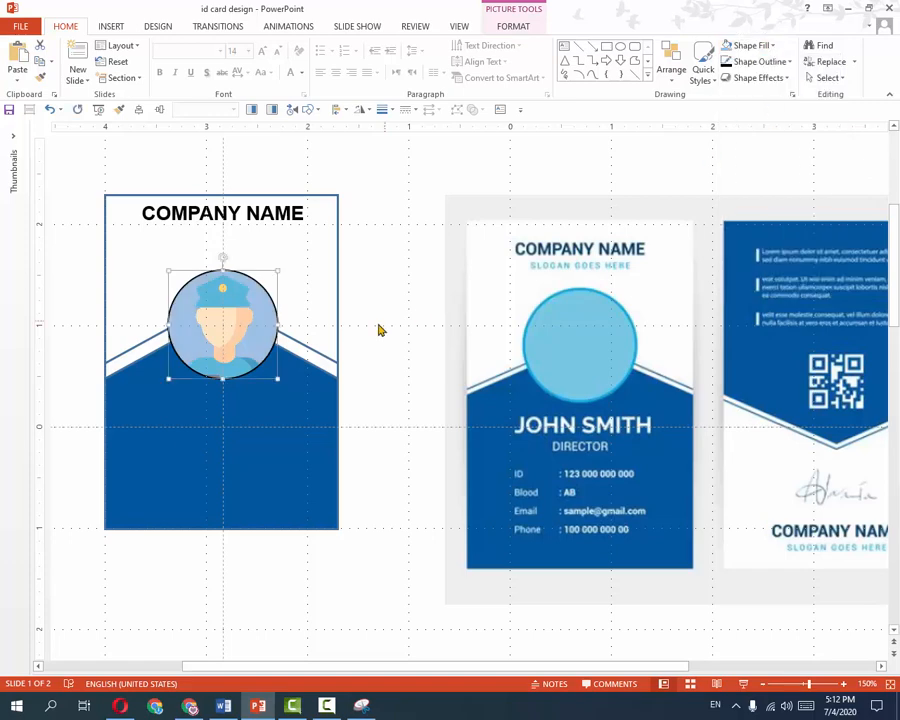
left_click_drag(248, 360, 228, 341)
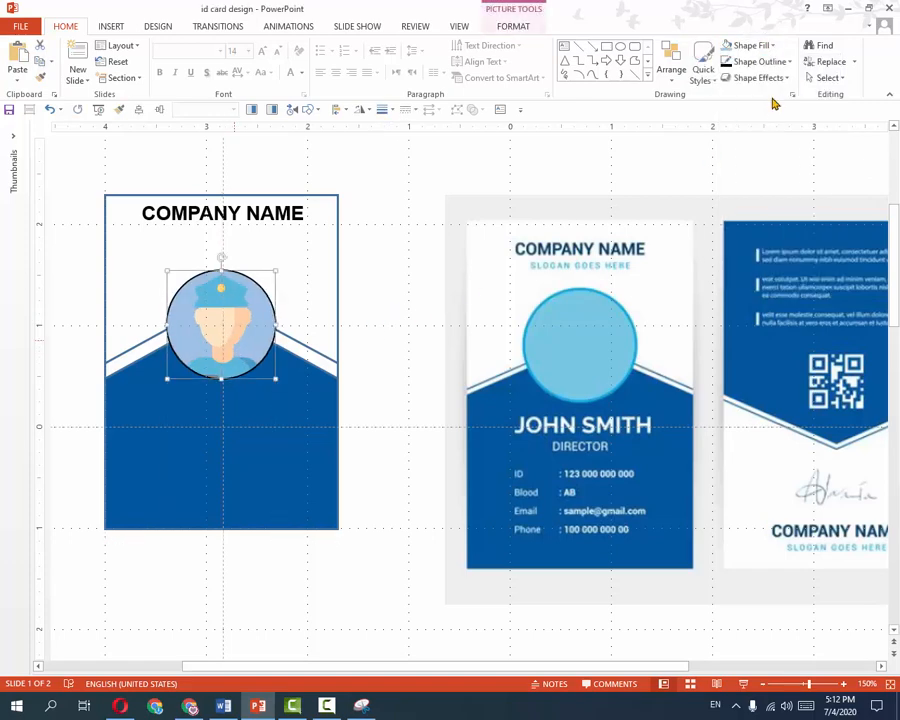
Give the avatar circle a light-blue outline 2¼ pt thick.
left_click(752, 61)
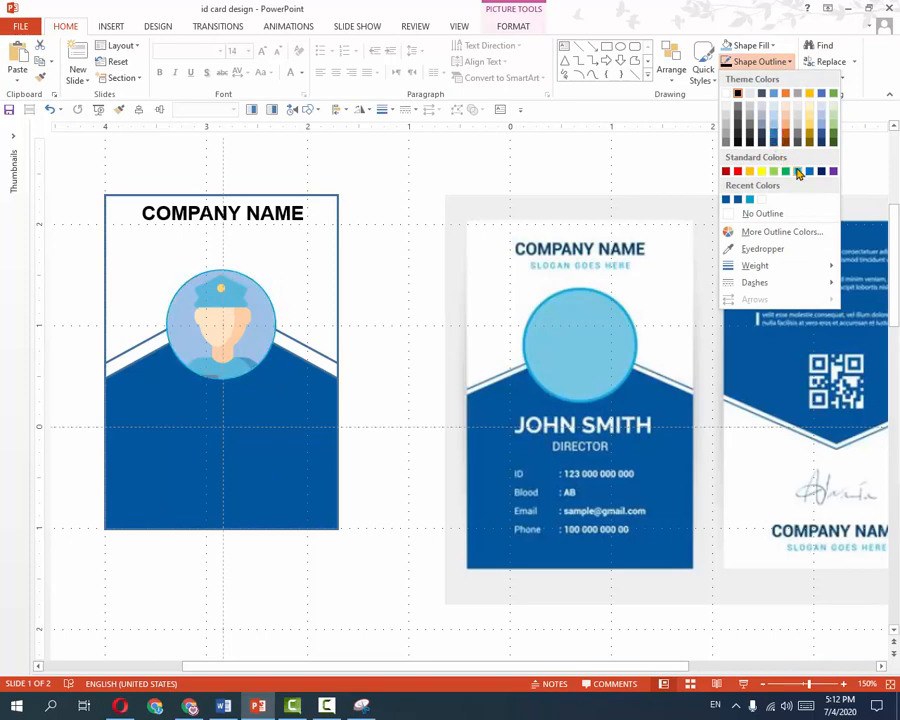
left_click(796, 171)
left_click(770, 63)
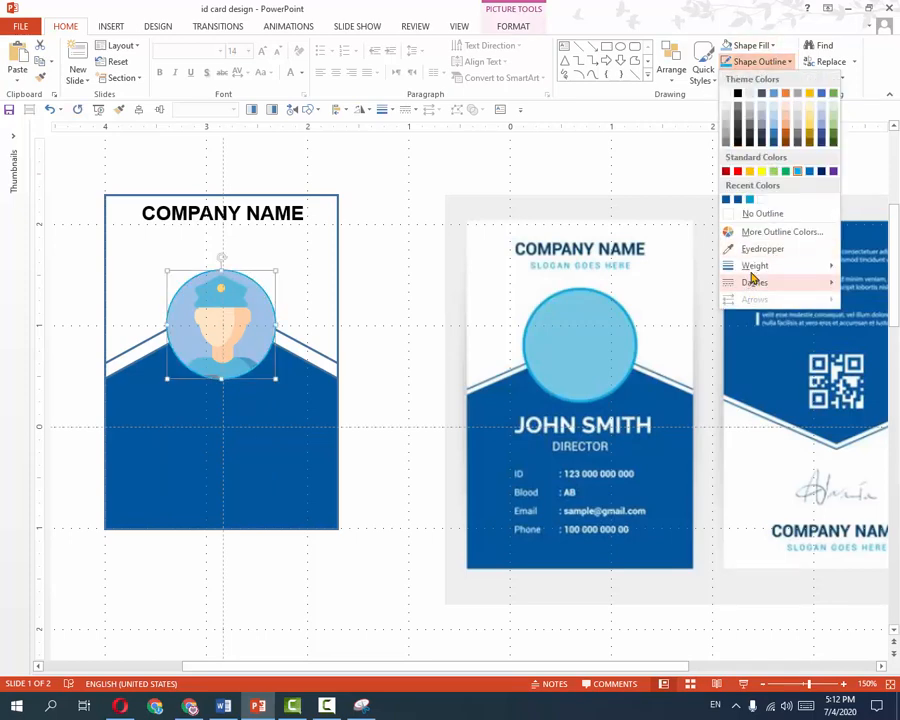
mouse_move(752, 266)
left_click(657, 344)
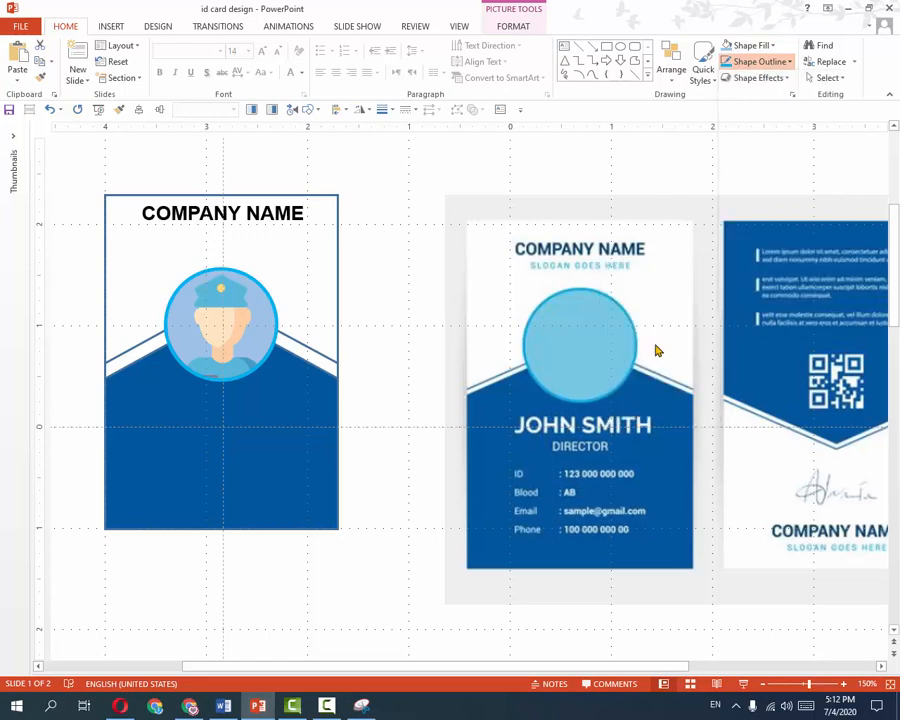
left_click(419, 254)
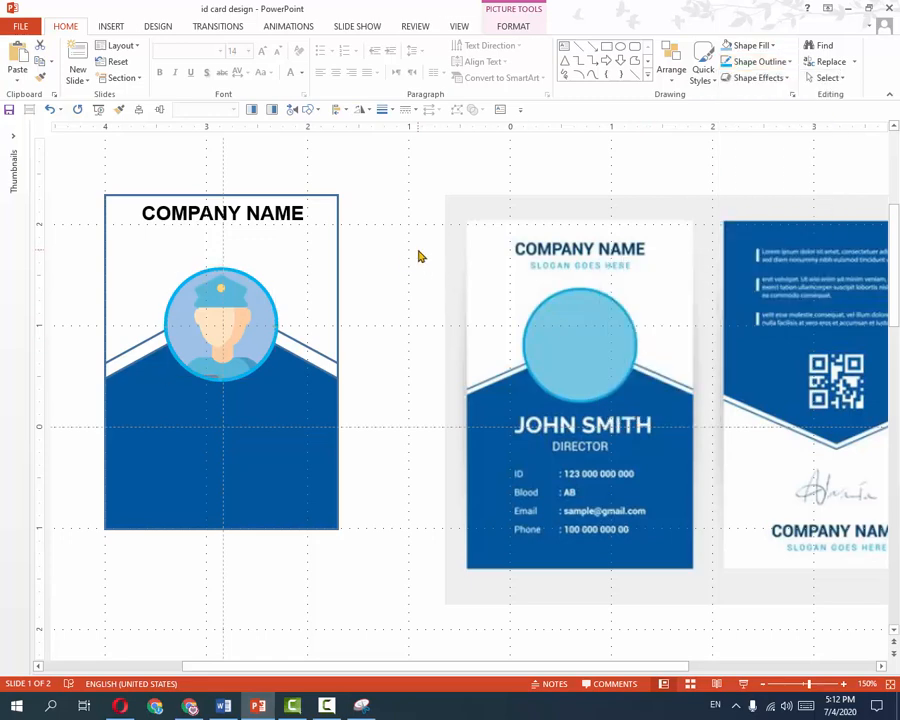
Change the avatar circle's fill to white.
left_click(253, 335)
left_click(758, 45)
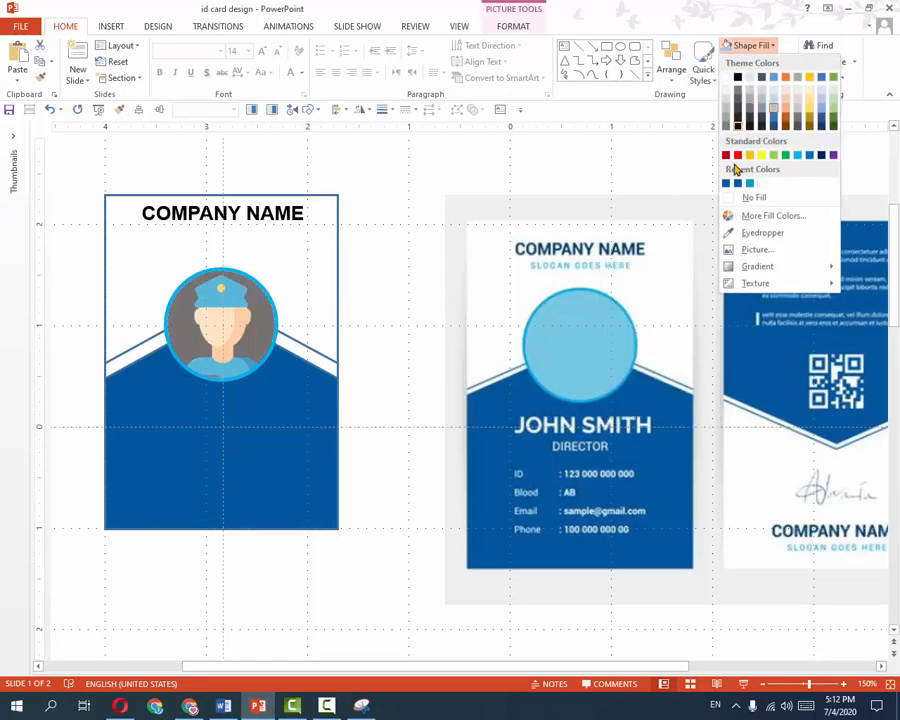
left_click(727, 84)
left_click(376, 274)
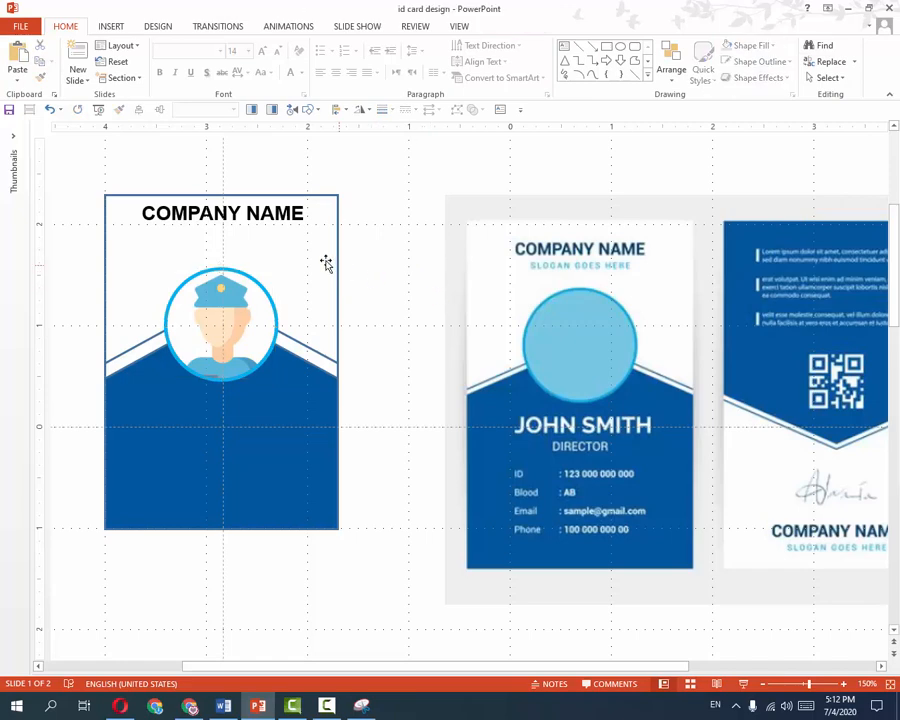
left_click(253, 235)
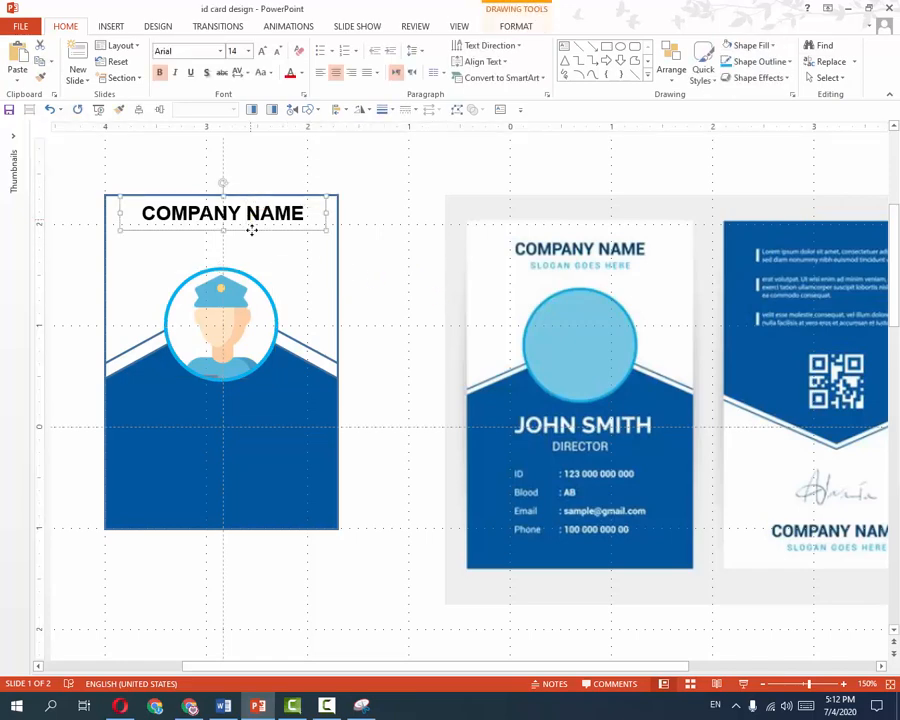
Duplicate the heading below it and replace its text with 'Slogan goes here'.
mouse_move(253, 231)
left_mouse_down()
mouse_move(261, 261)
mouse_move(244, 238)
left_mouse_up()
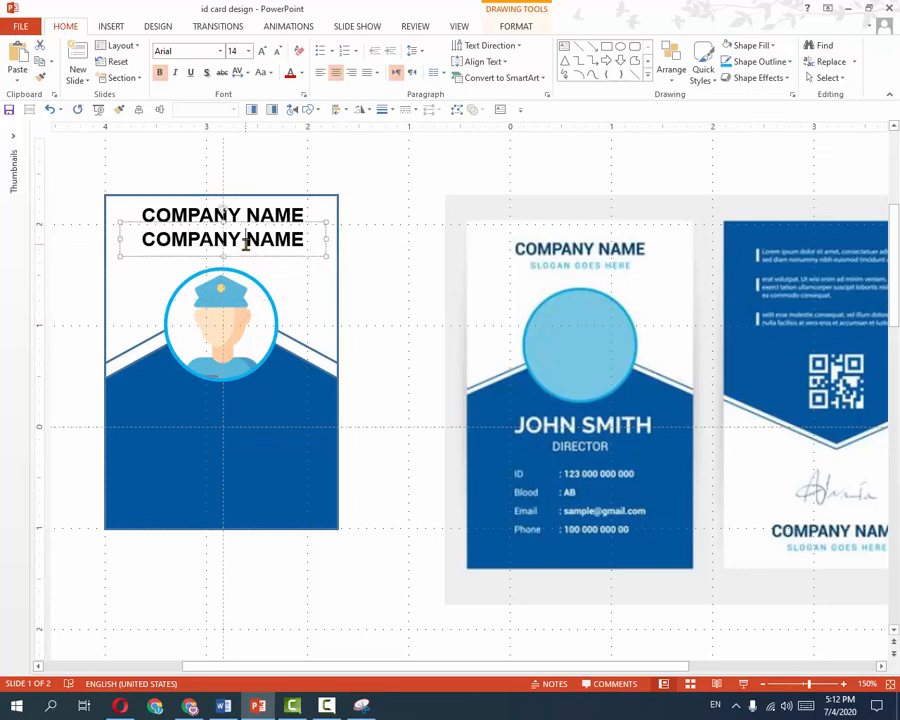
triple_click(245, 241)
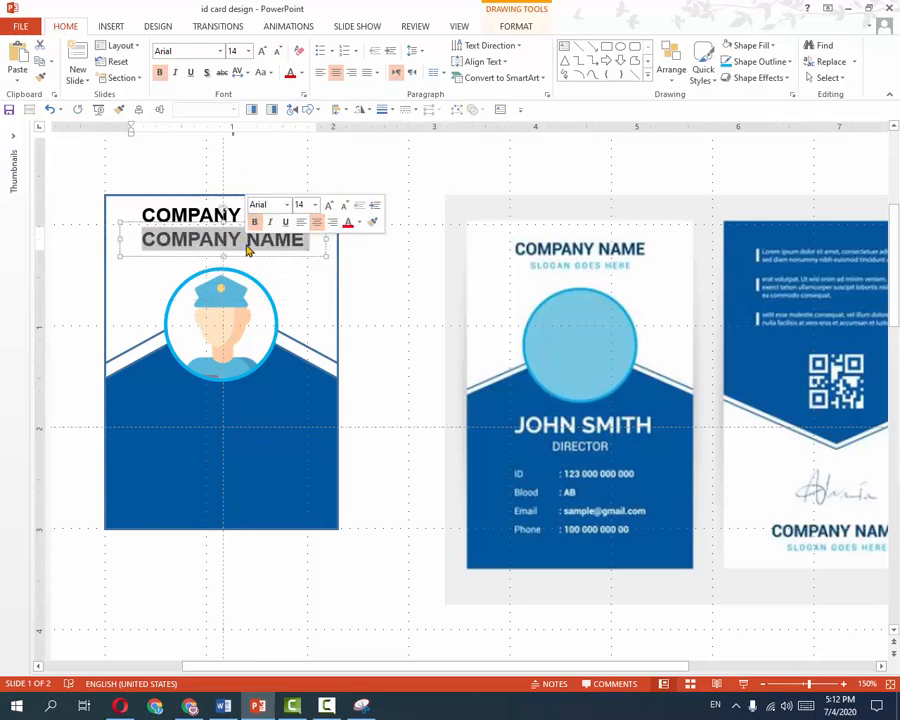
type("Slog")
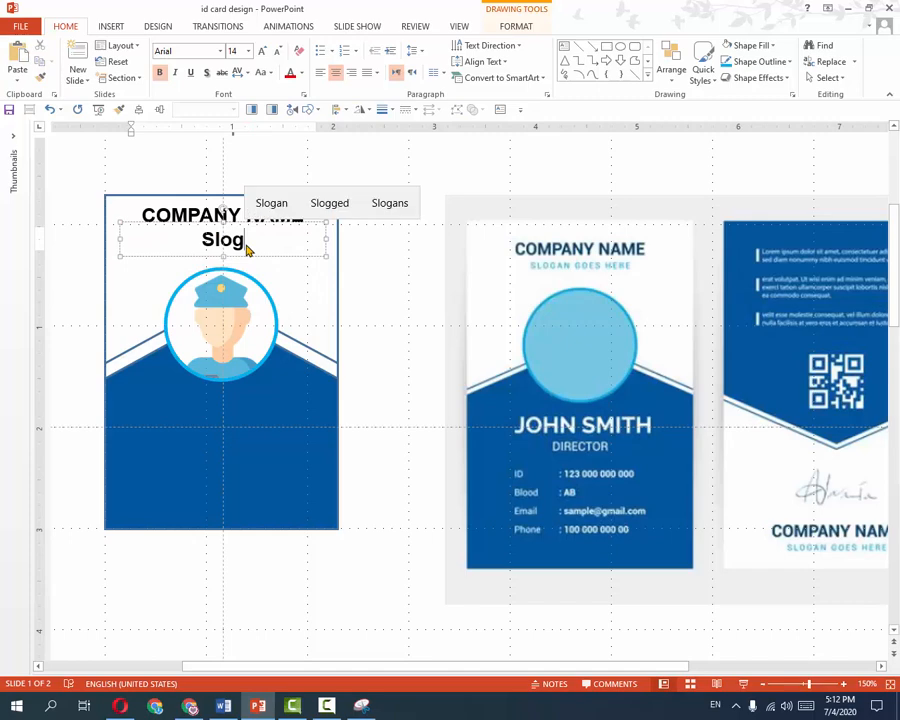
key("BackSpace")
key("BackSpace")
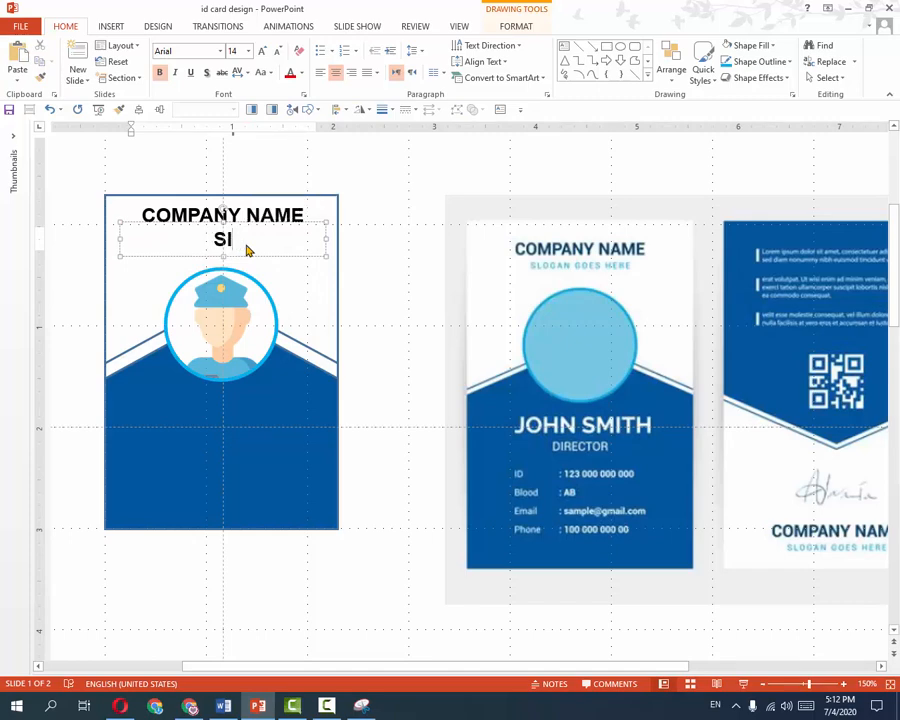
type("loga")
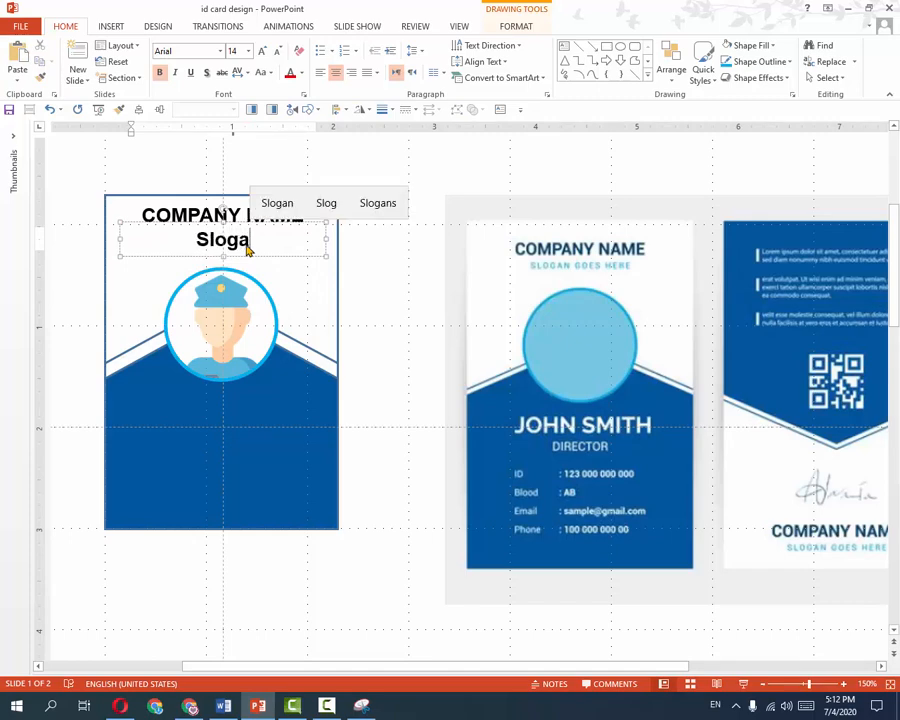
type("n goes here")
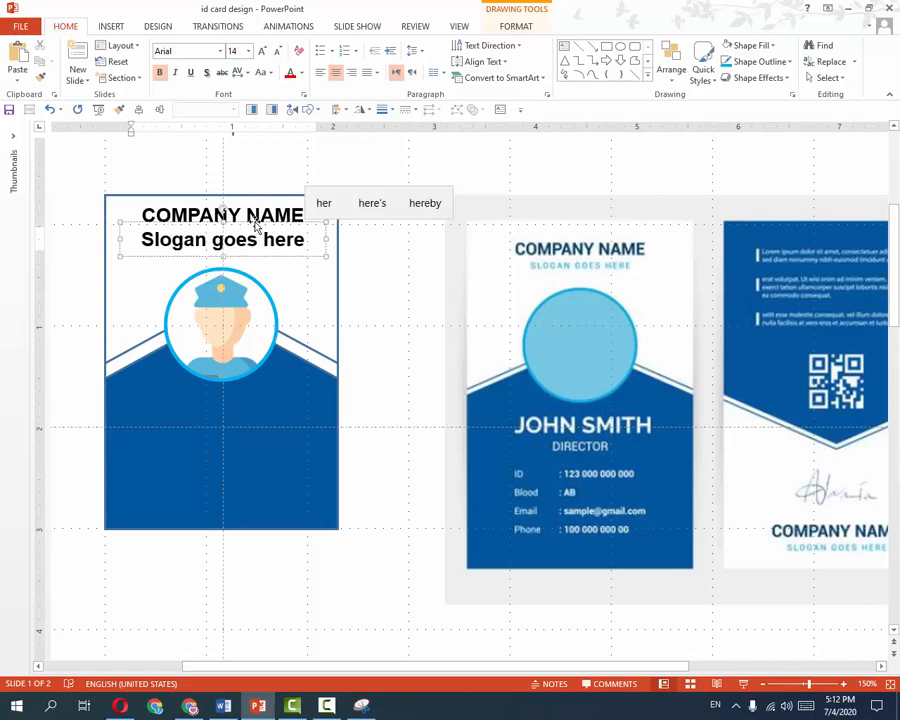
left_click(260, 225)
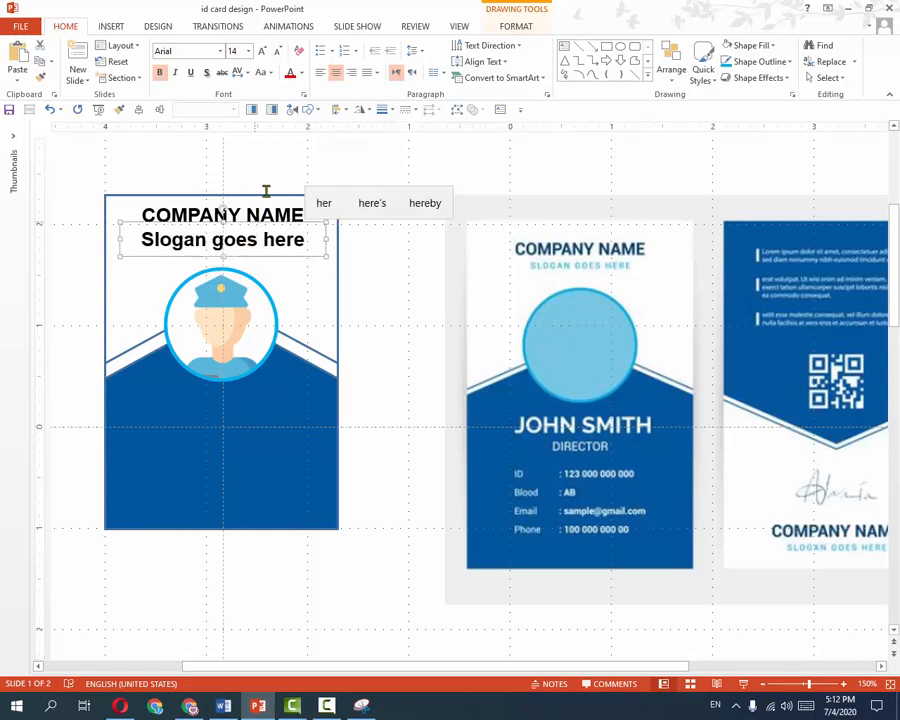
Make the slogan uppercase, non-bold 10.5 pt, placed just under the company name.
left_click(265, 73)
left_click(294, 123)
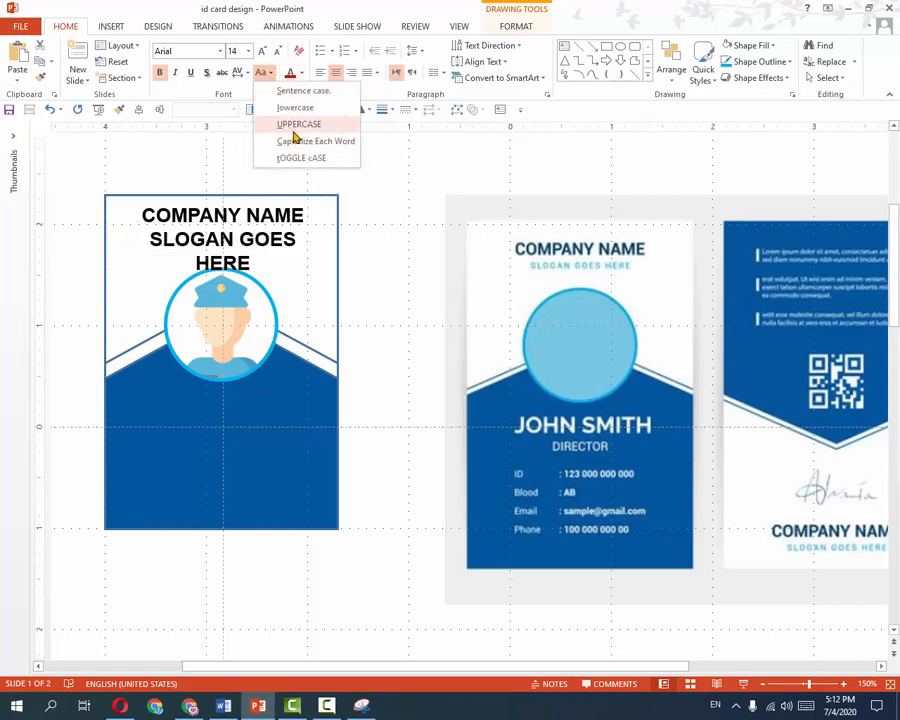
left_click(280, 52)
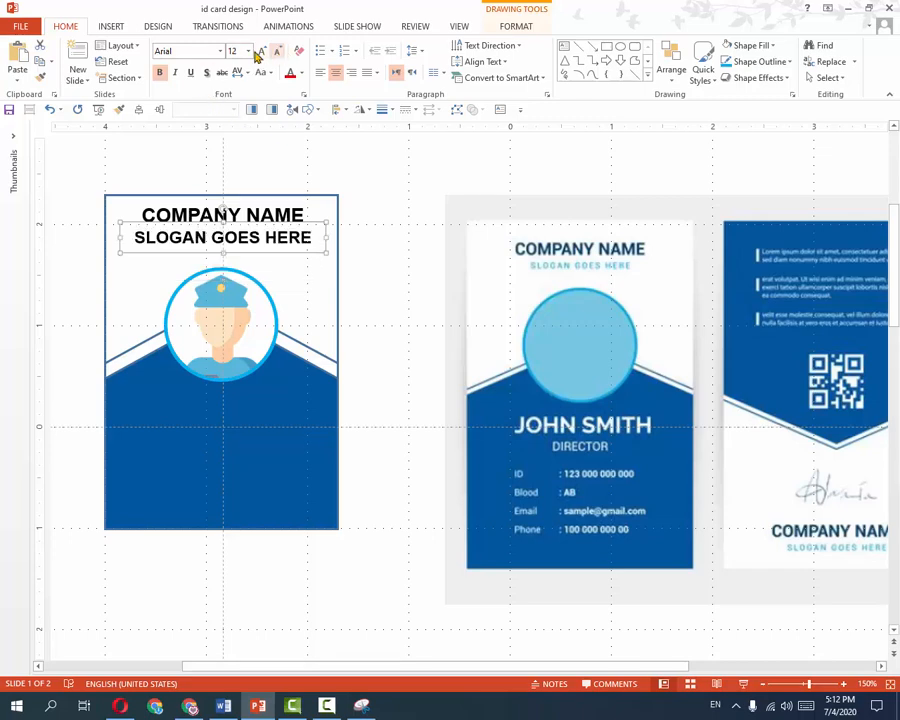
left_click(159, 73)
mouse_move(241, 252)
left_mouse_down()
mouse_move(237, 239)
mouse_move(238, 256)
left_mouse_up()
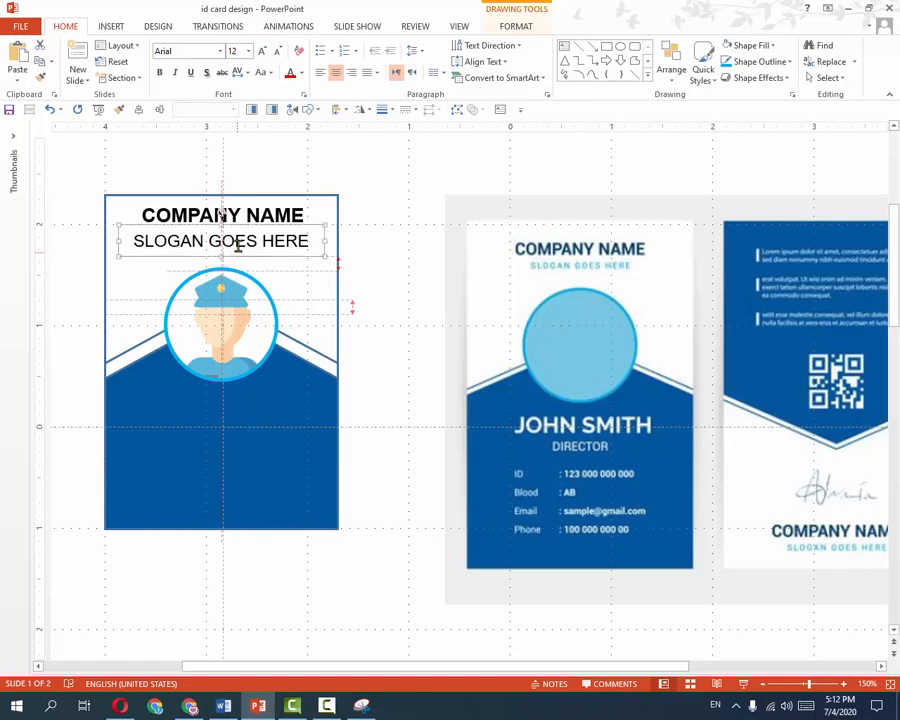
left_click(276, 54)
left_click(277, 52)
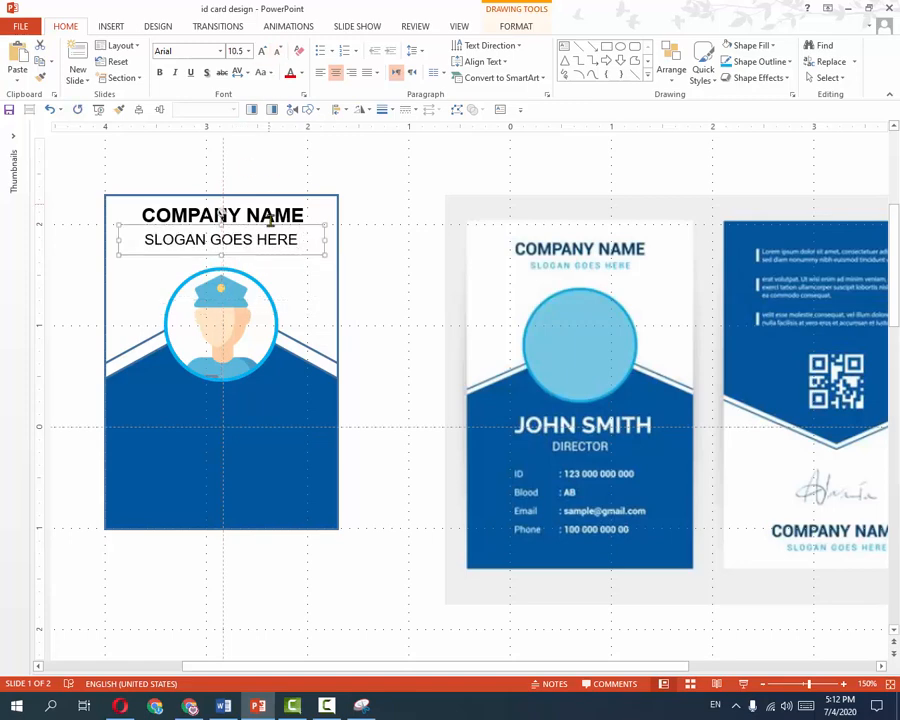
left_click_drag(265, 258, 263, 251)
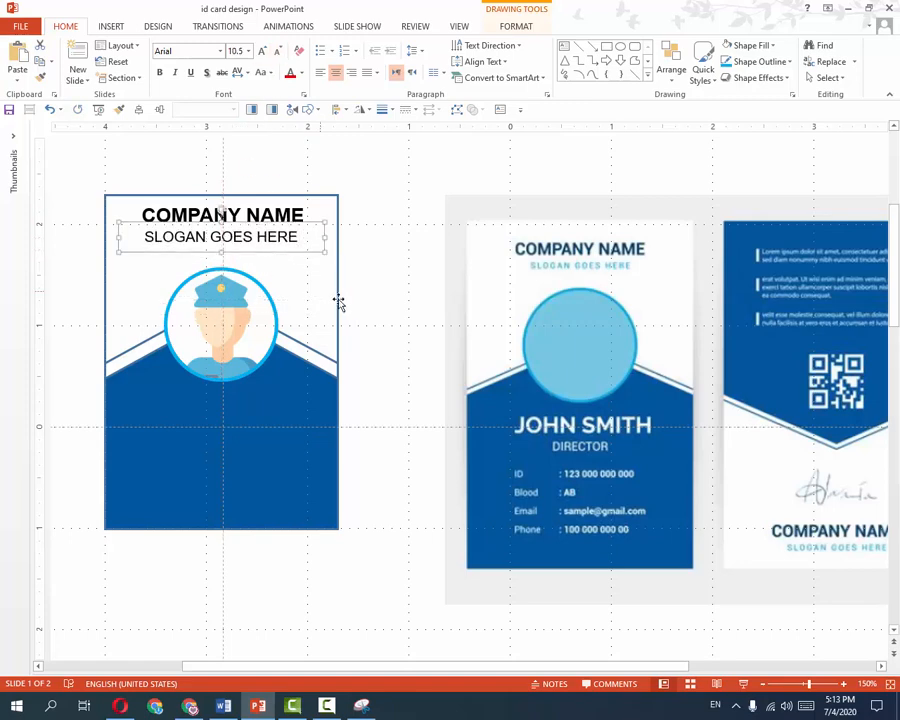
left_click(365, 400)
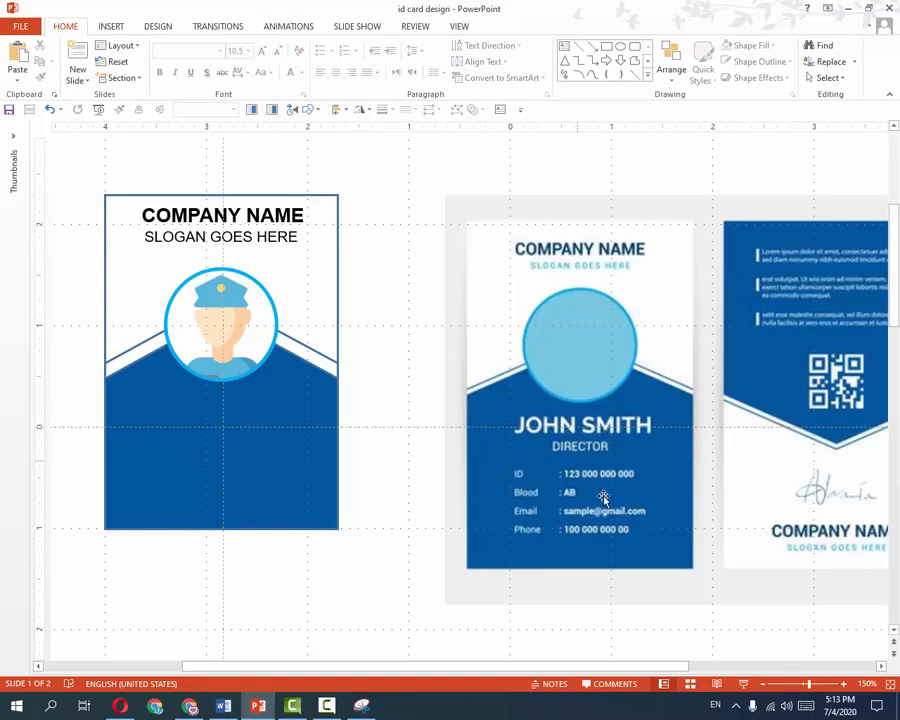
Copy the company name box onto the blue area and make its text white.
left_click(274, 215)
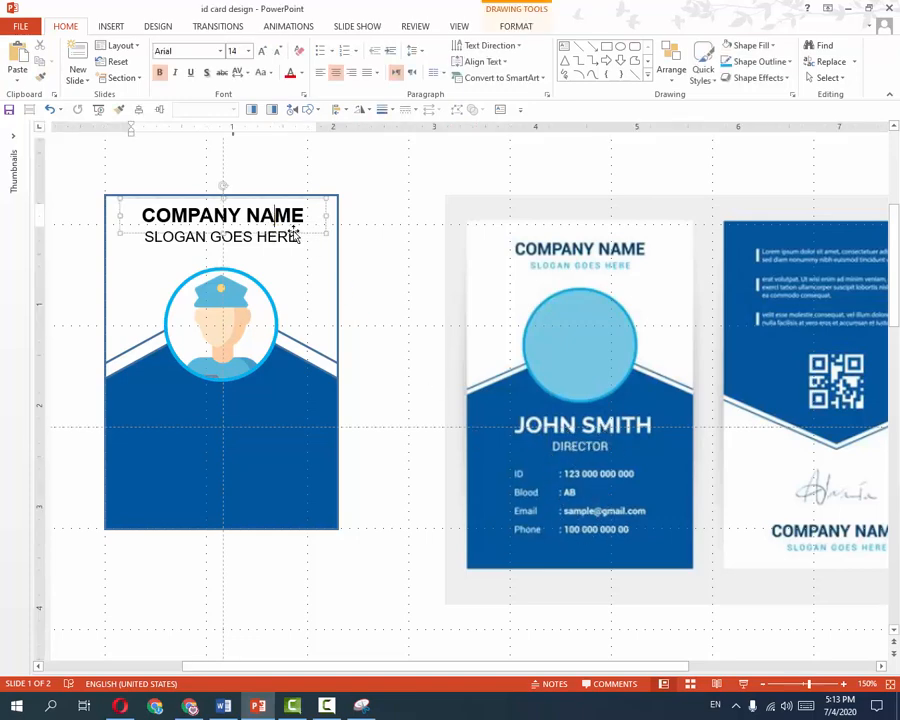
left_click_drag(314, 238, 313, 430)
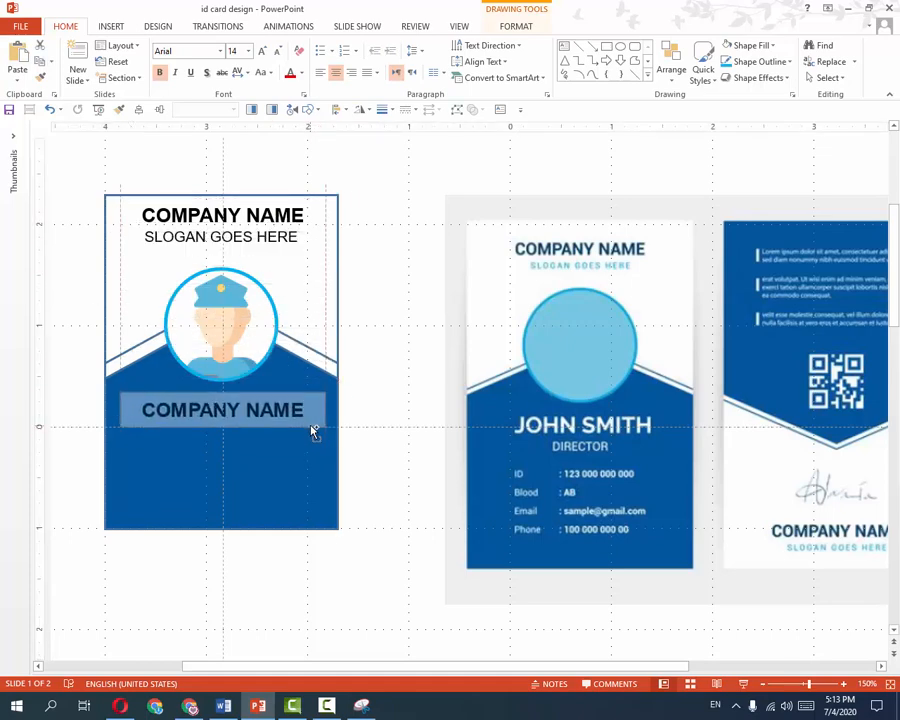
triple_click(303, 410)
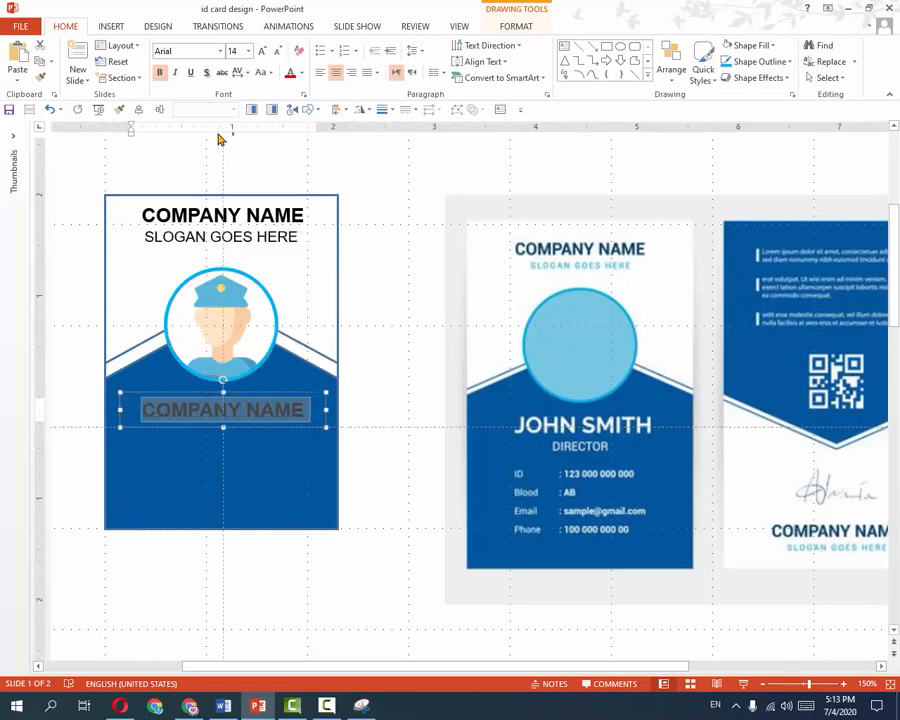
left_click(303, 75)
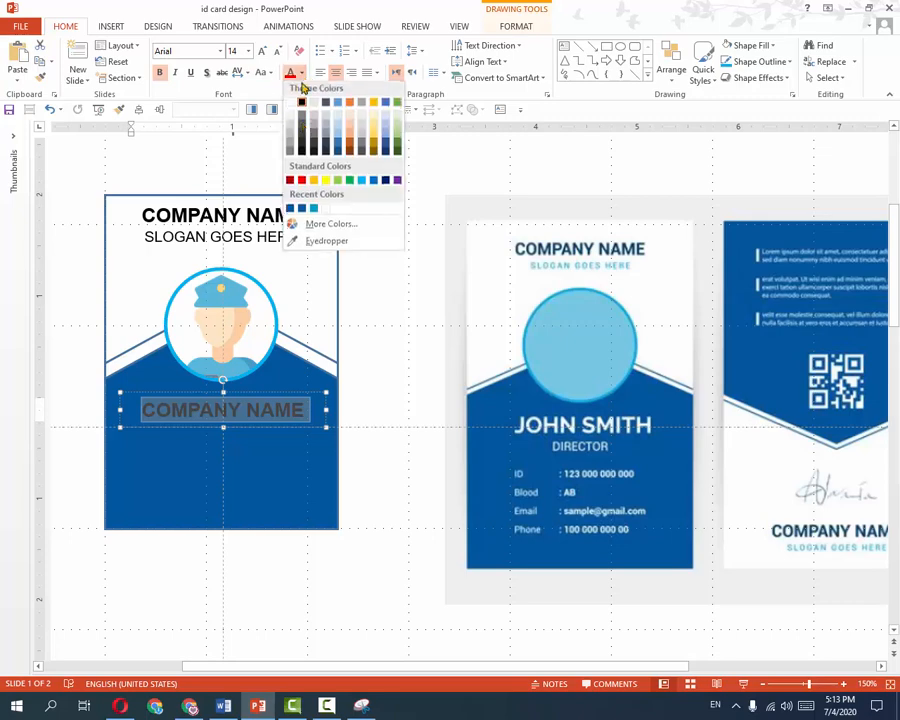
left_click(293, 104)
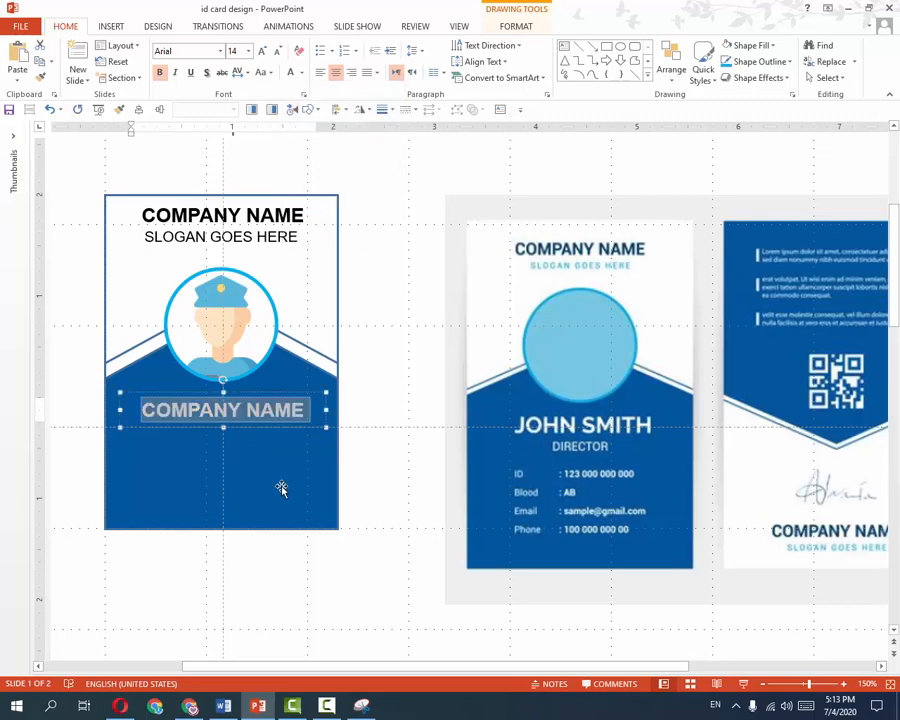
Type the card holder's name in uppercase and place it under the avatar with a copy below.
type("Johan")
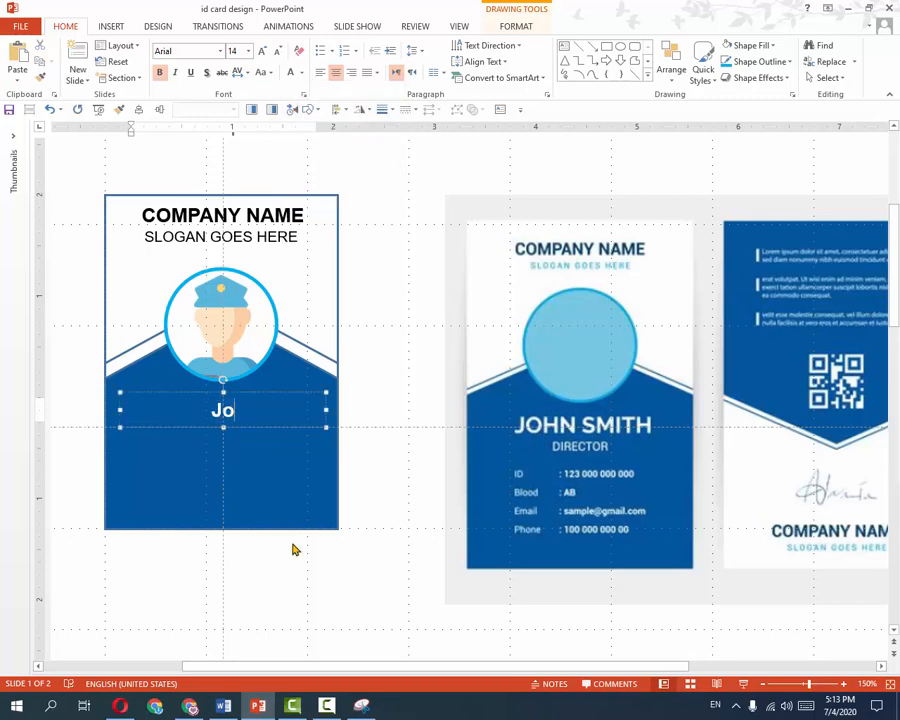
key("BackSpace")
key("BackSpace")
key("BackSpace")
key("BackSpace")
key("BackSpace")
type("John Smith")
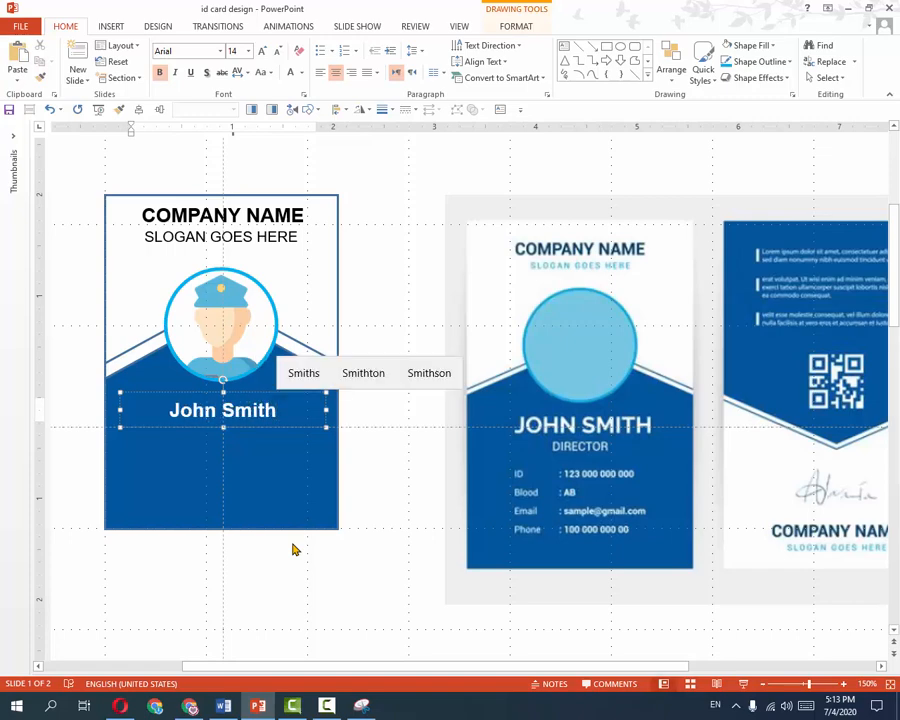
left_click(258, 431)
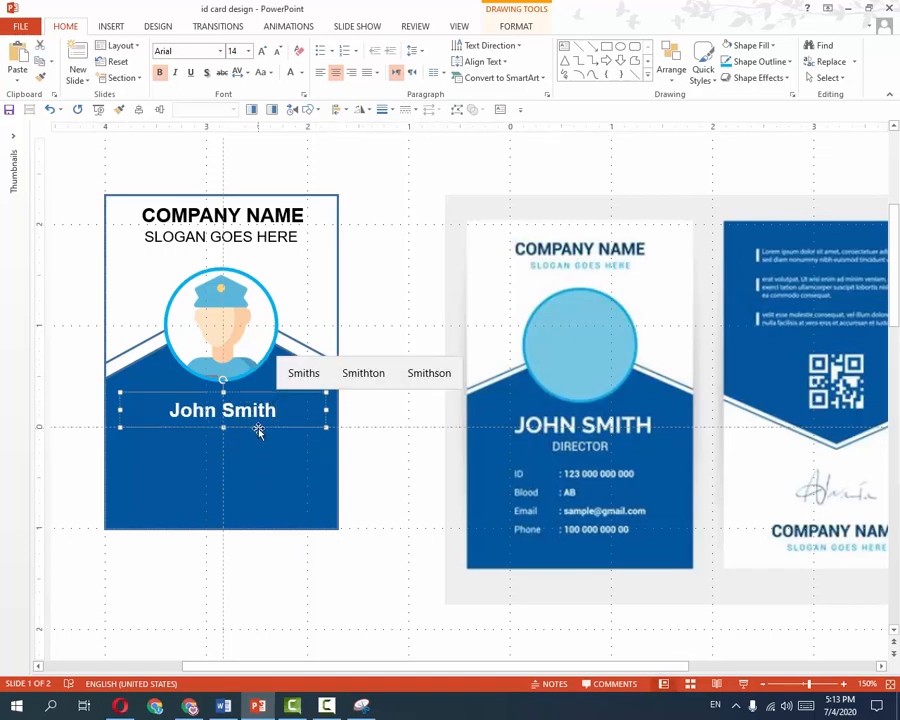
left_click(261, 73)
left_click(287, 123)
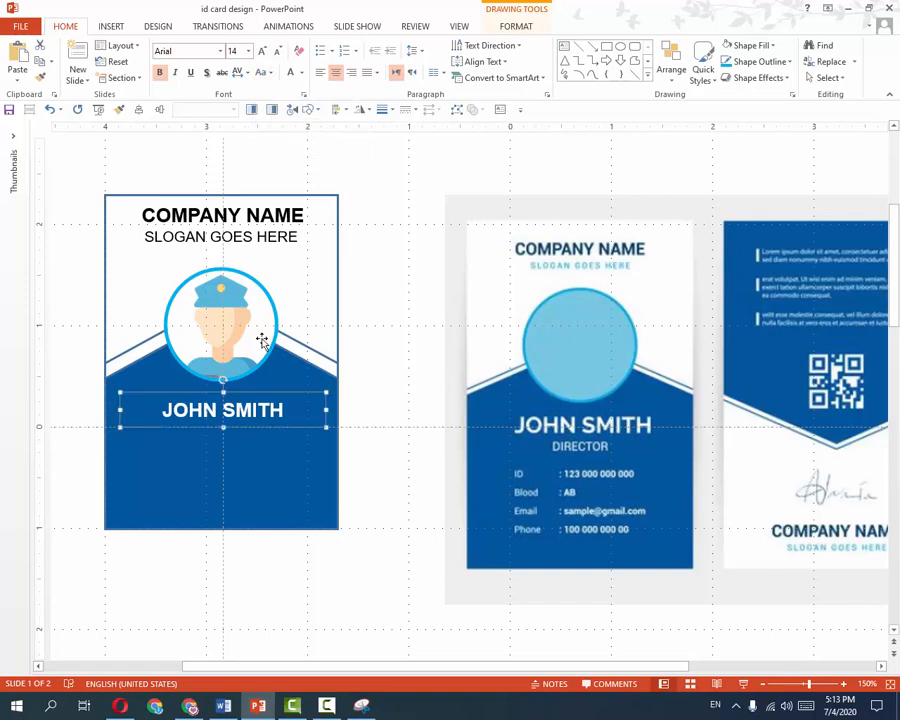
left_click_drag(239, 420, 217, 521)
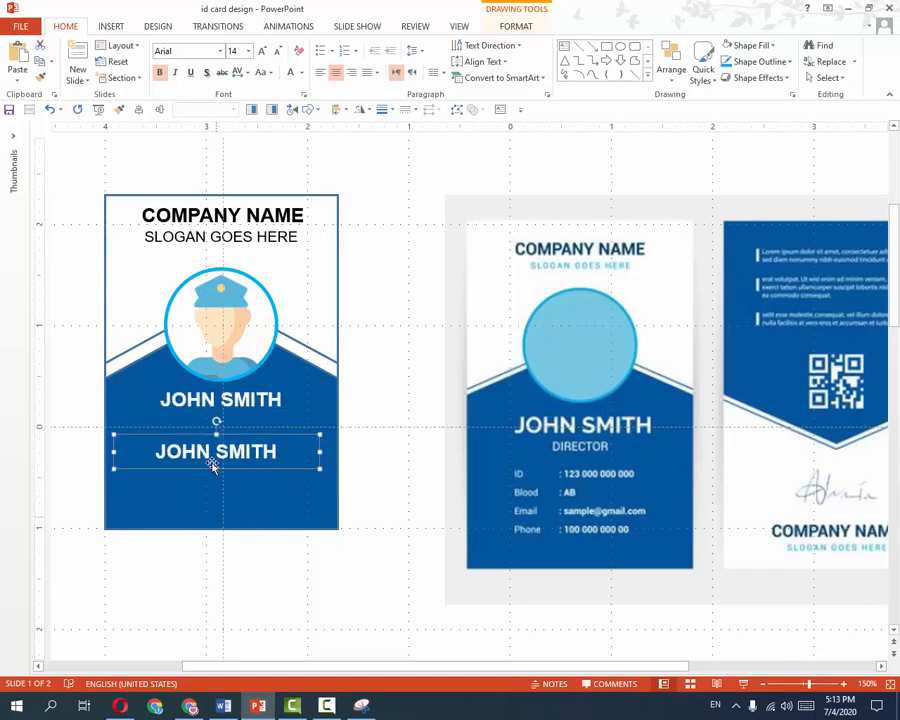
Format the lower copy as non-bold 11 pt, left-aligned text.
left_click_drag(216, 433, 216, 420)
triple_click(224, 450)
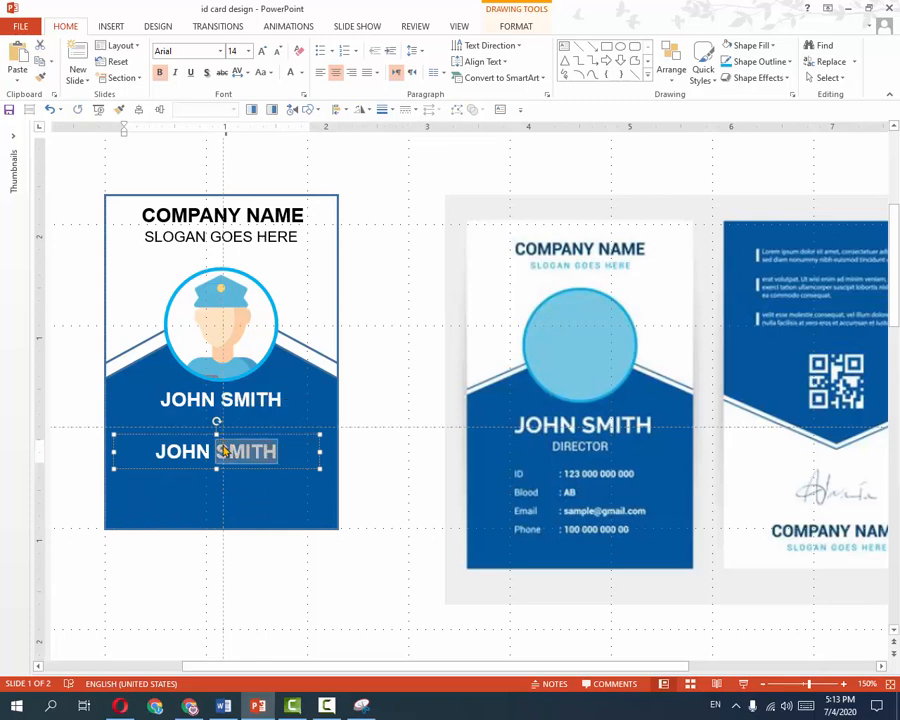
left_click(276, 51)
left_click(276, 51)
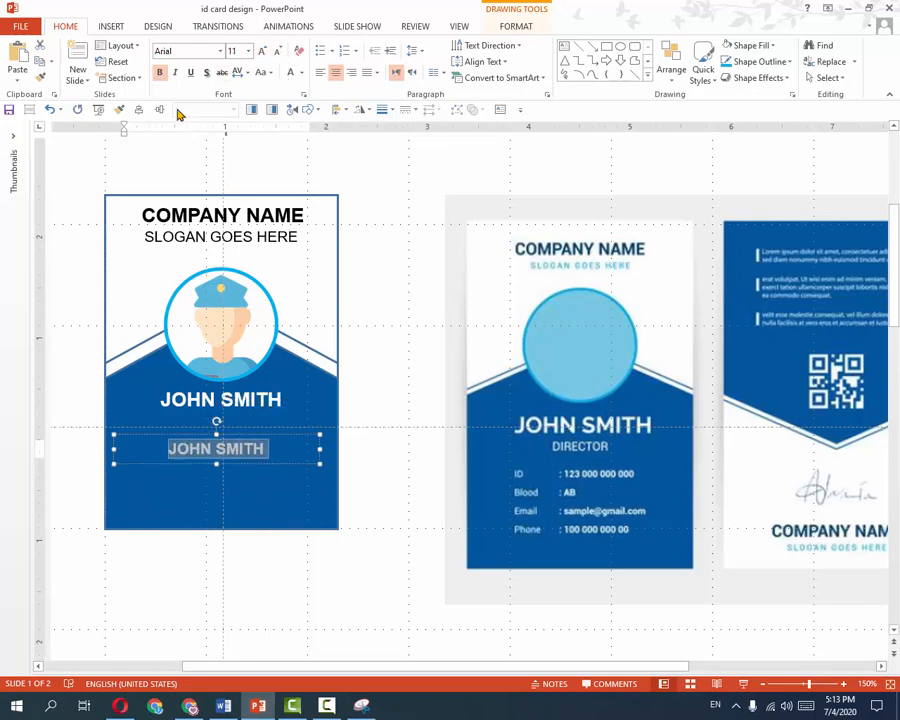
left_click(160, 73)
left_click_drag(258, 448, 282, 452)
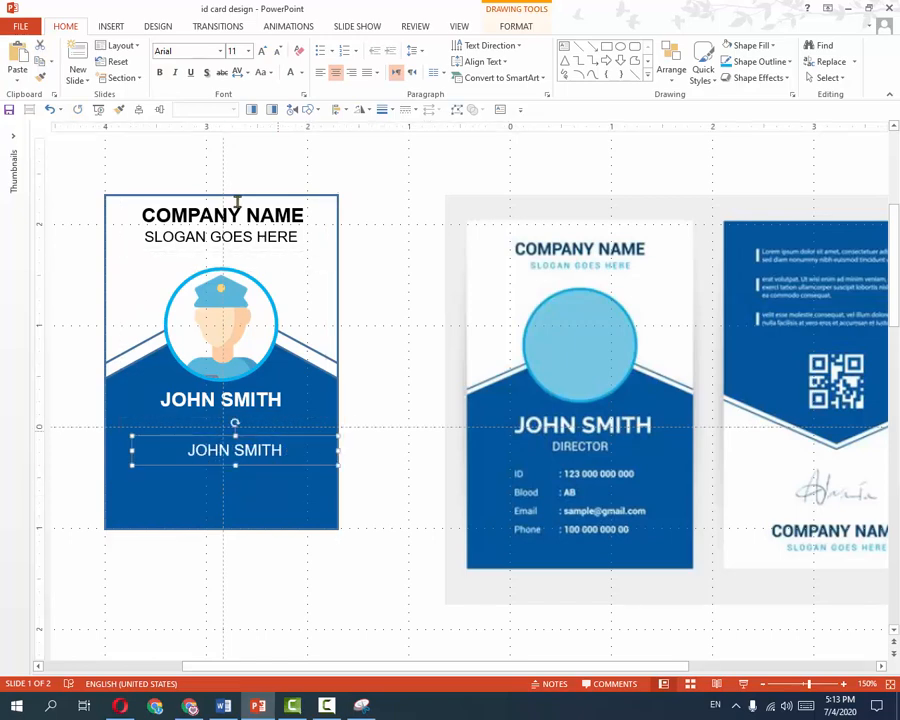
key("ctrl+l")
Replace its text with 'ID :', 'Blood:', 'Email:' and 'Phone:' on separate lines.
triple_click(235, 448)
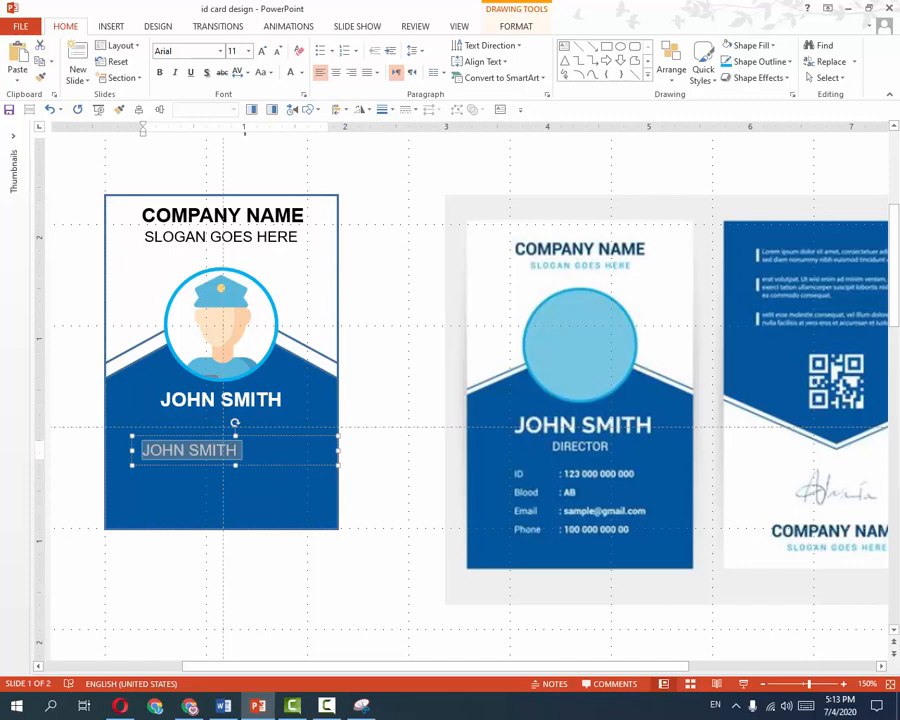
type("D")
key("BackSpace")
type("id")
key("BackSpace")
key("BackSpace")
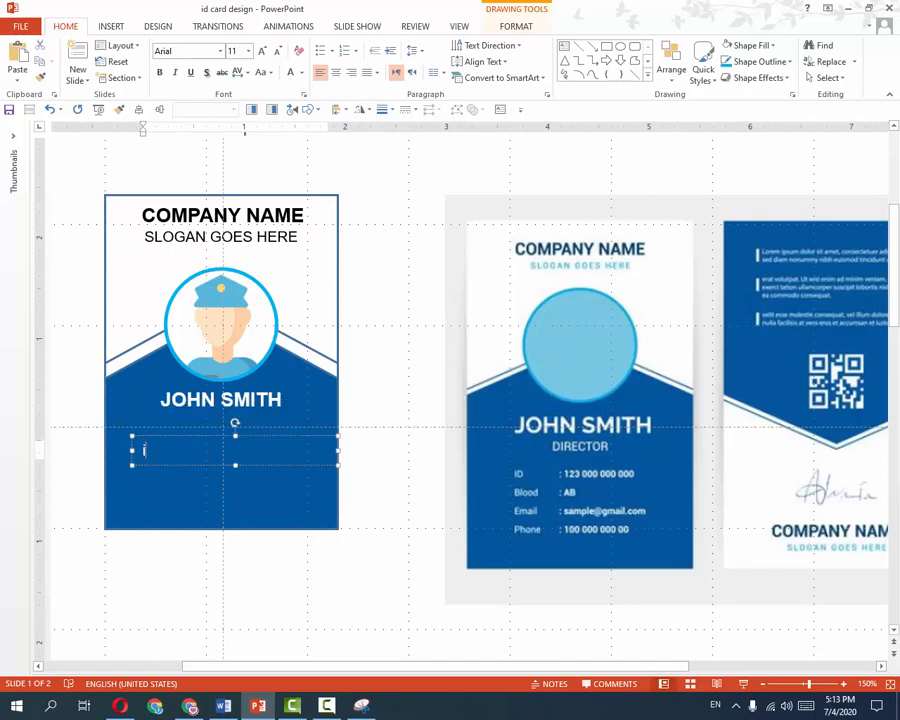
type("ID :")
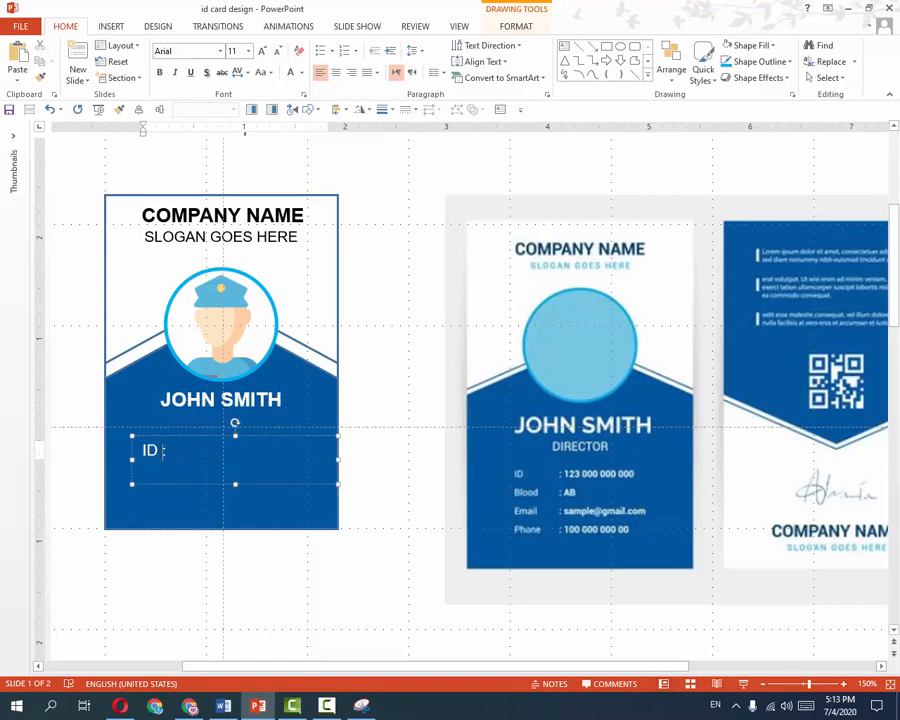
key("Return")
type("Blood:")
key("Return")
type("Email:")
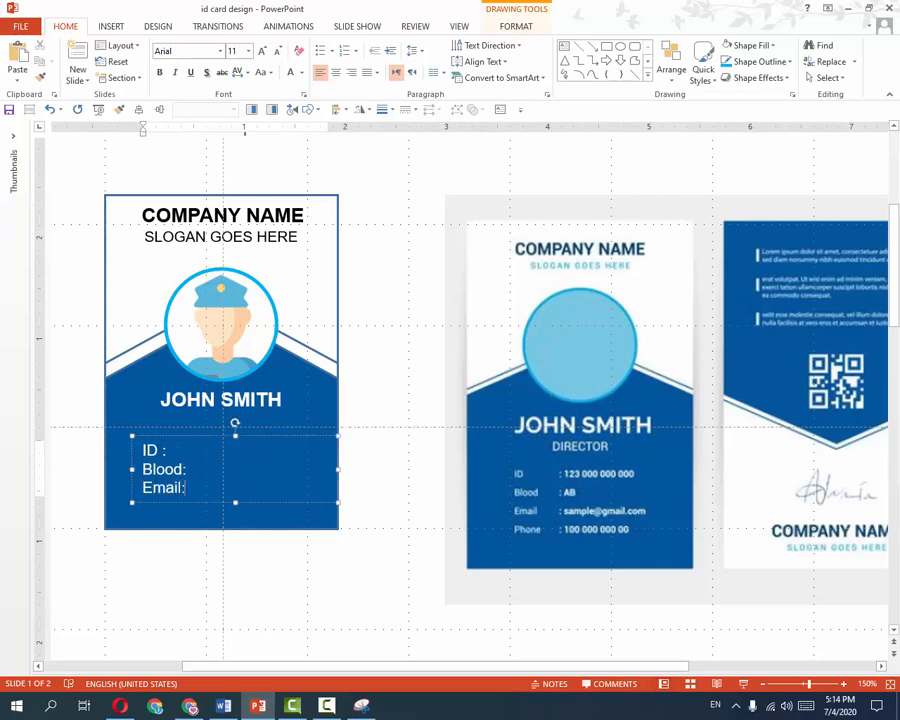
key("Return")
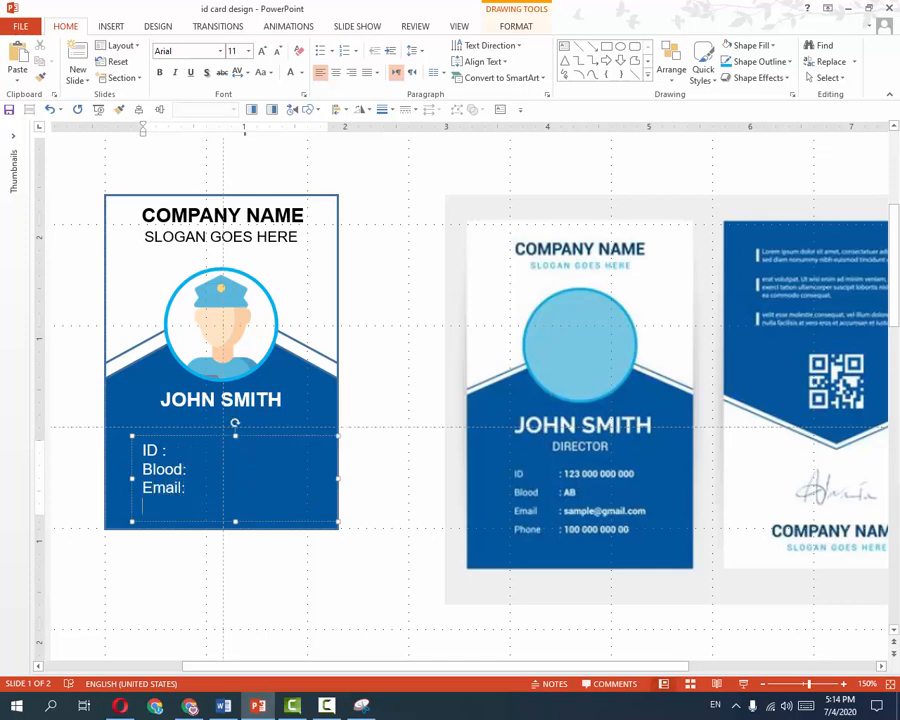
type("Phone:")
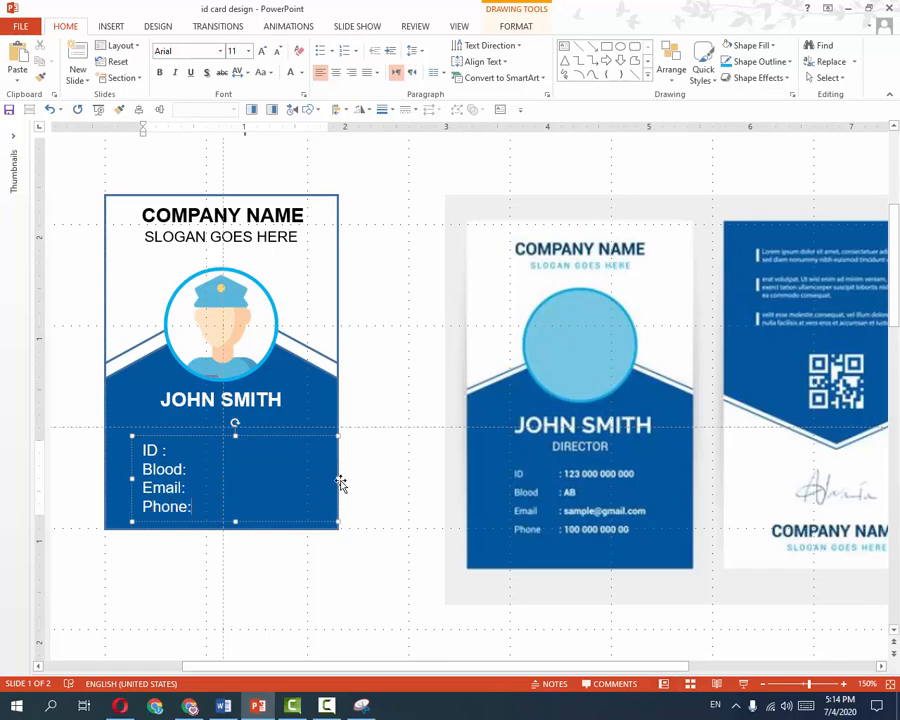
left_click(214, 523)
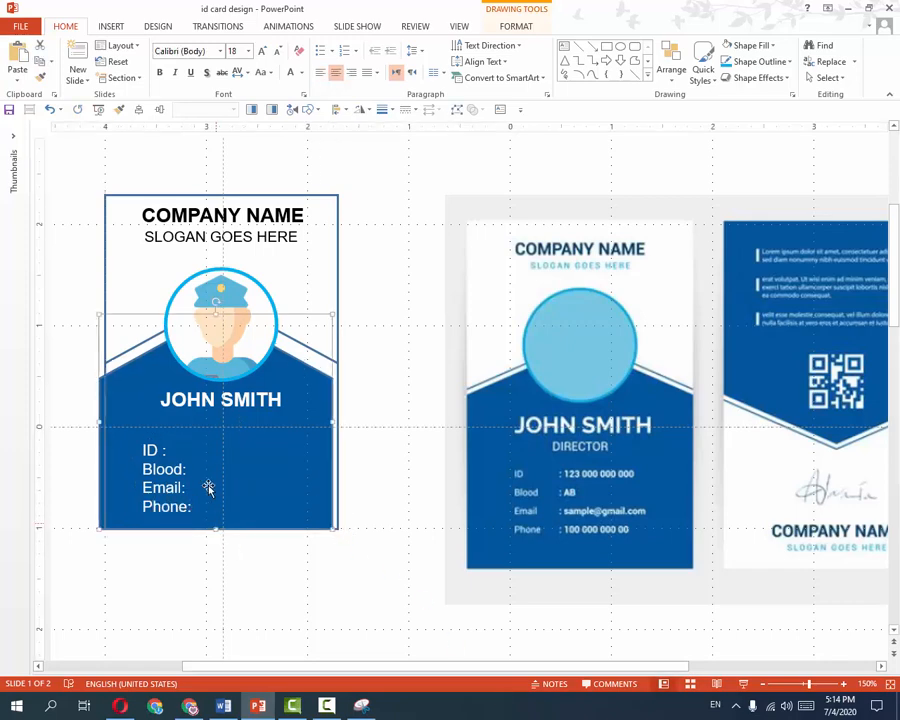
Select the four detail lines and move the ruler tab stop left to align the colons.
left_click(162, 452)
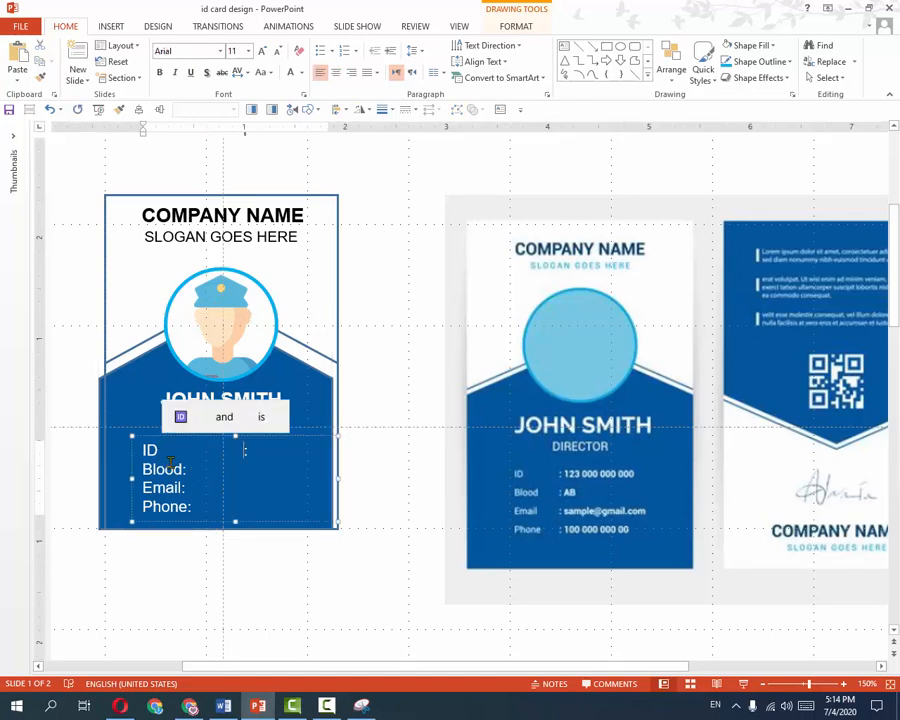
key("Delete")
key("Down")
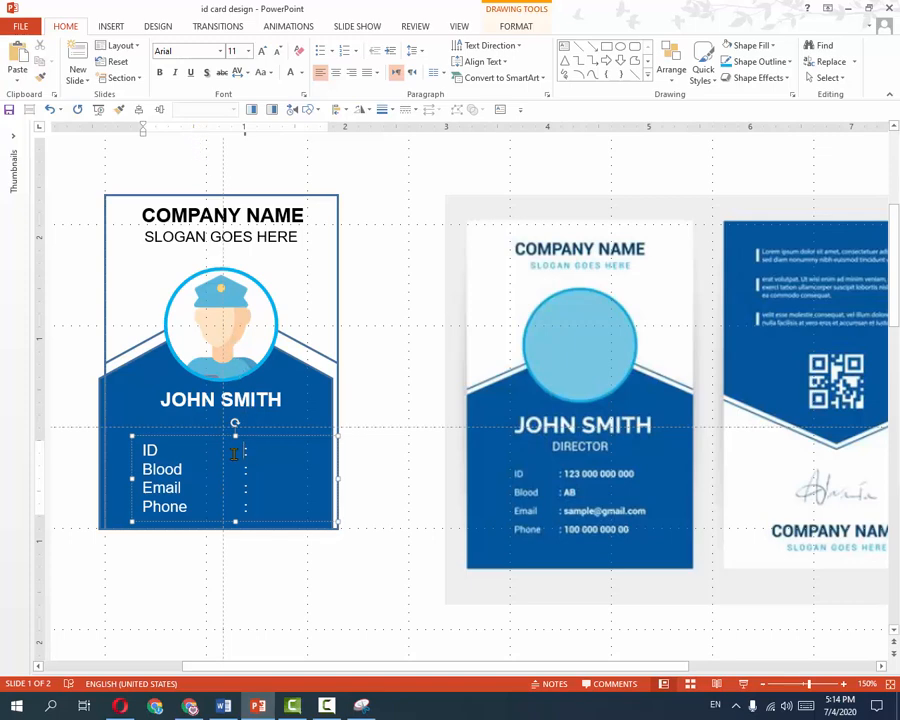
left_click_drag(230, 453, 184, 457)
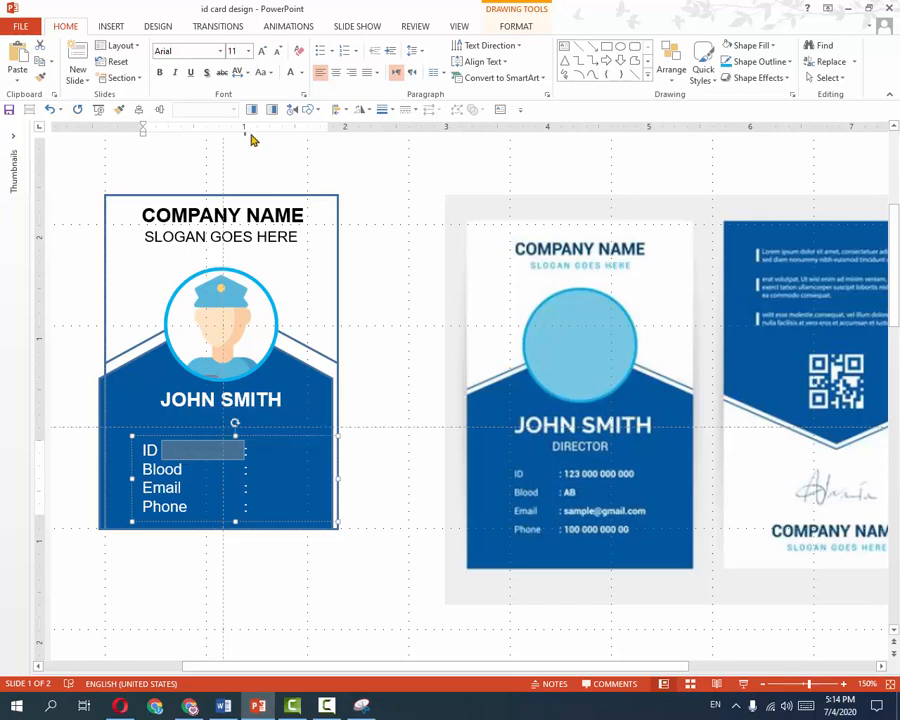
left_click_drag(247, 139, 212, 146)
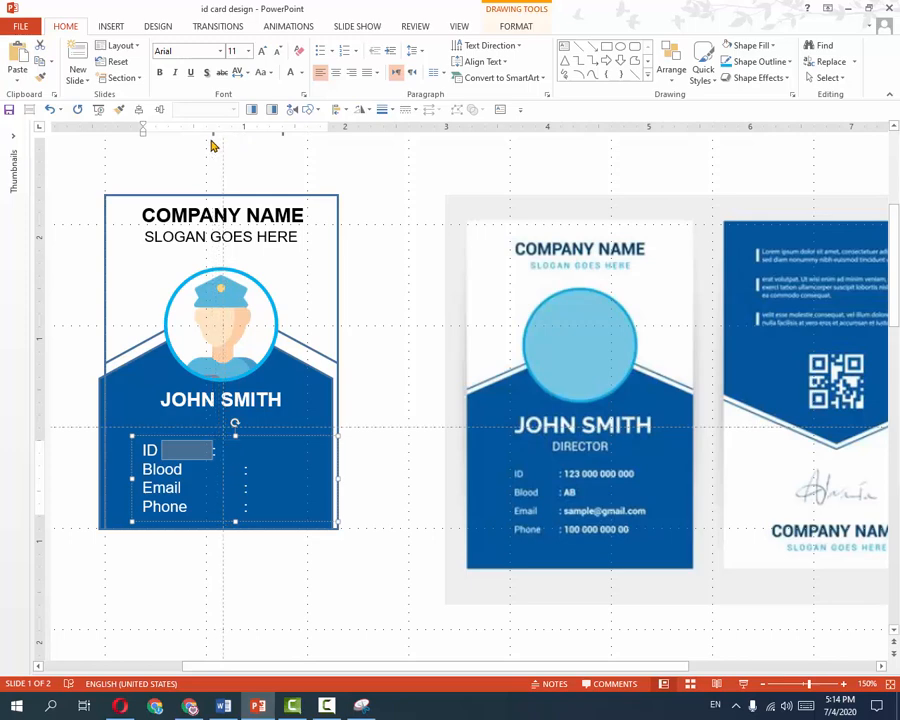
key("ctrl+z")
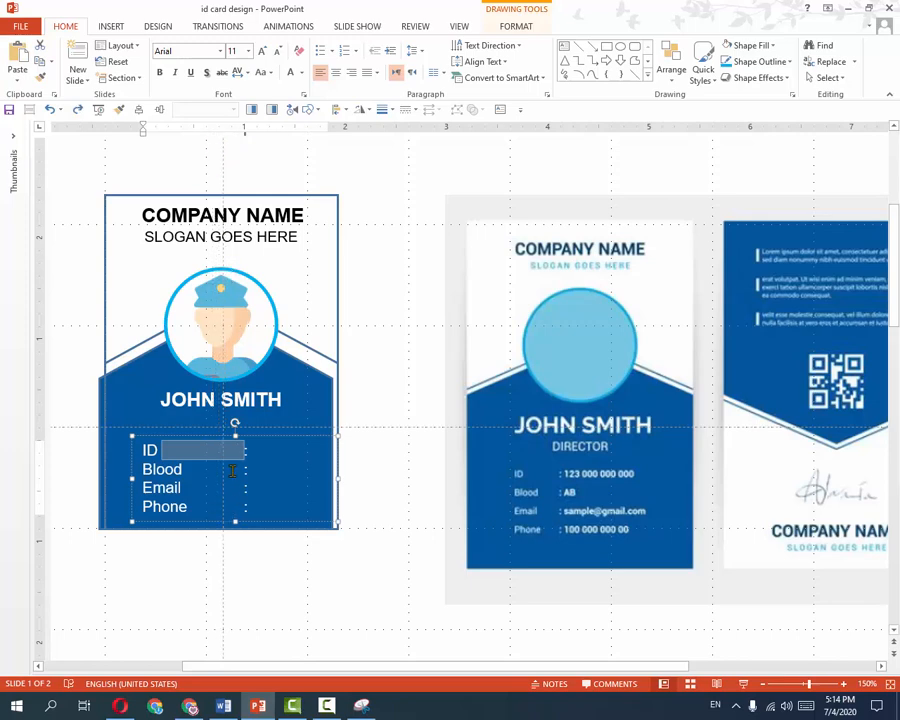
left_click(221, 453)
left_click_drag(244, 450, 252, 508)
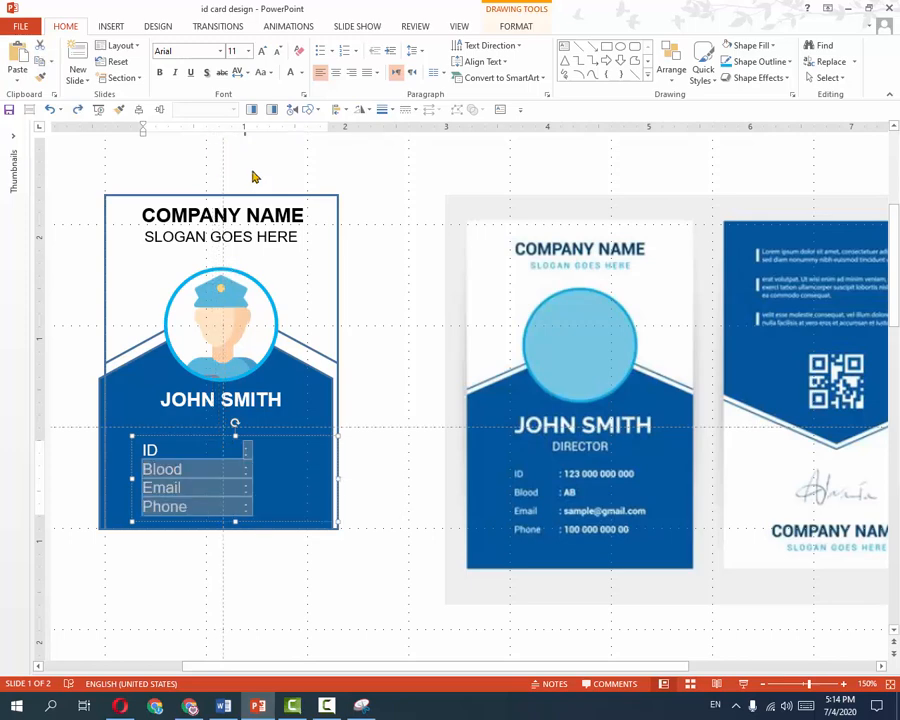
left_click_drag(245, 138, 201, 141)
Shift the blue chevron body slightly right so it fits within the card's outline edges.
key("Escape")
scroll(200, 472, "up", 5)
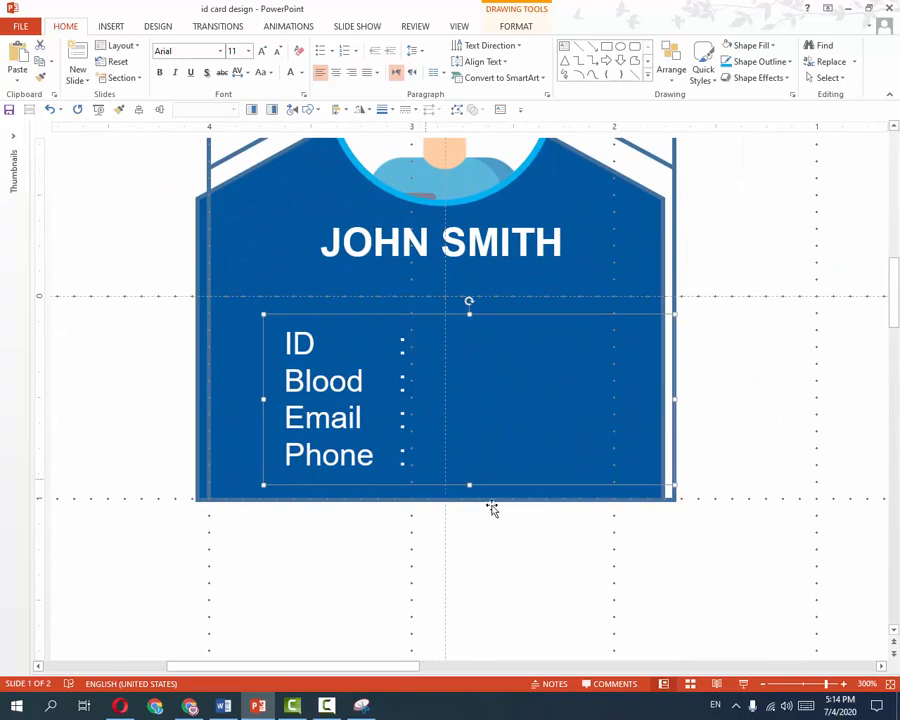
scroll(534, 452, "down", 5)
left_click(633, 369)
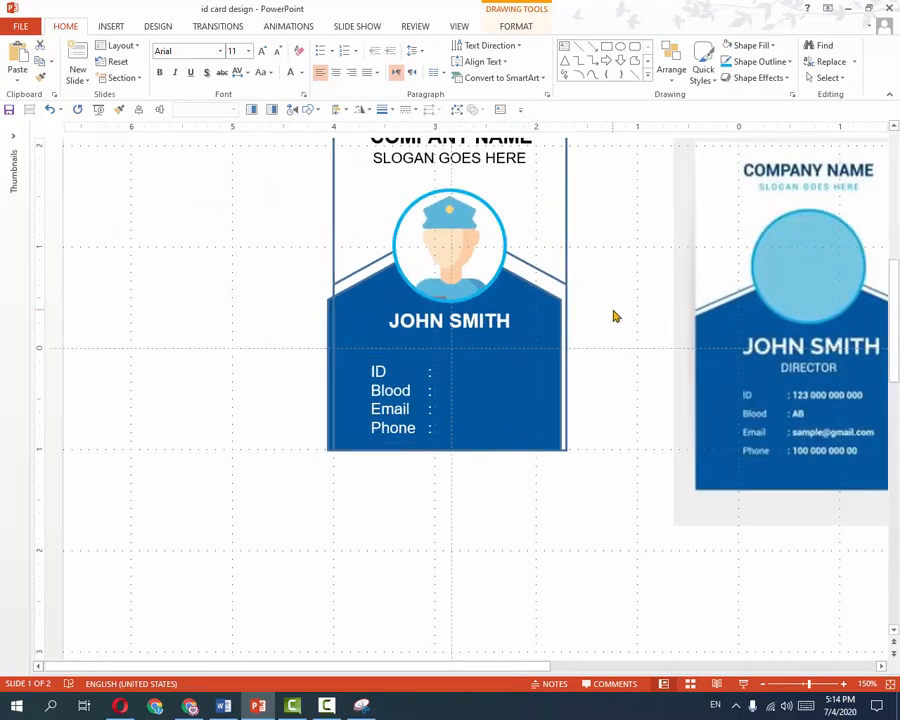
scroll(571, 367, "up", 5)
left_click_drag(518, 666, 321, 667)
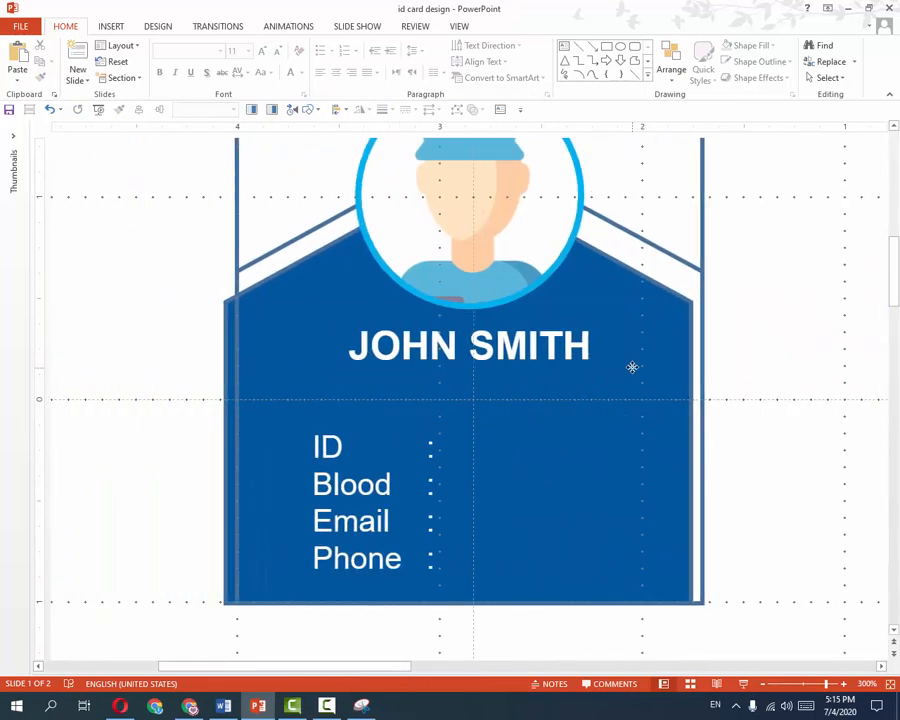
left_click(642, 367)
left_click(668, 493)
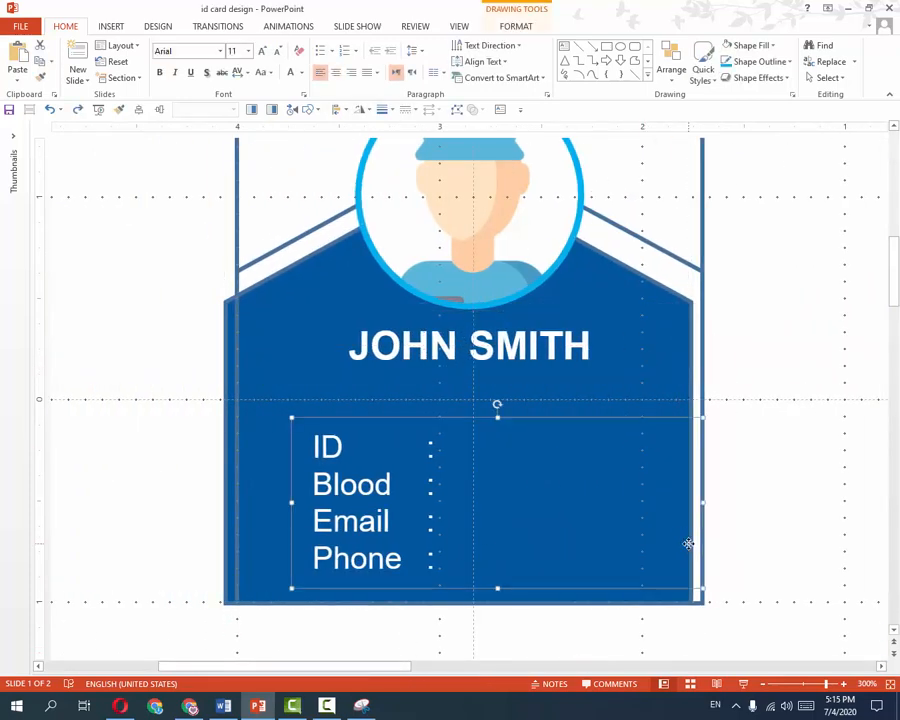
left_click(694, 305)
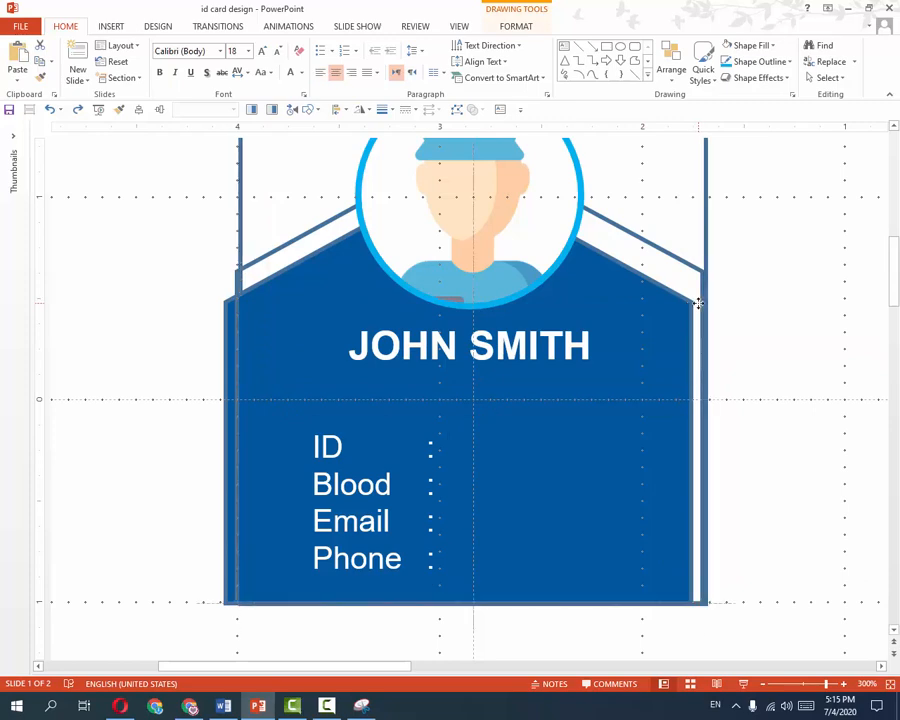
left_click_drag(225, 309, 235, 309)
left_click(764, 433)
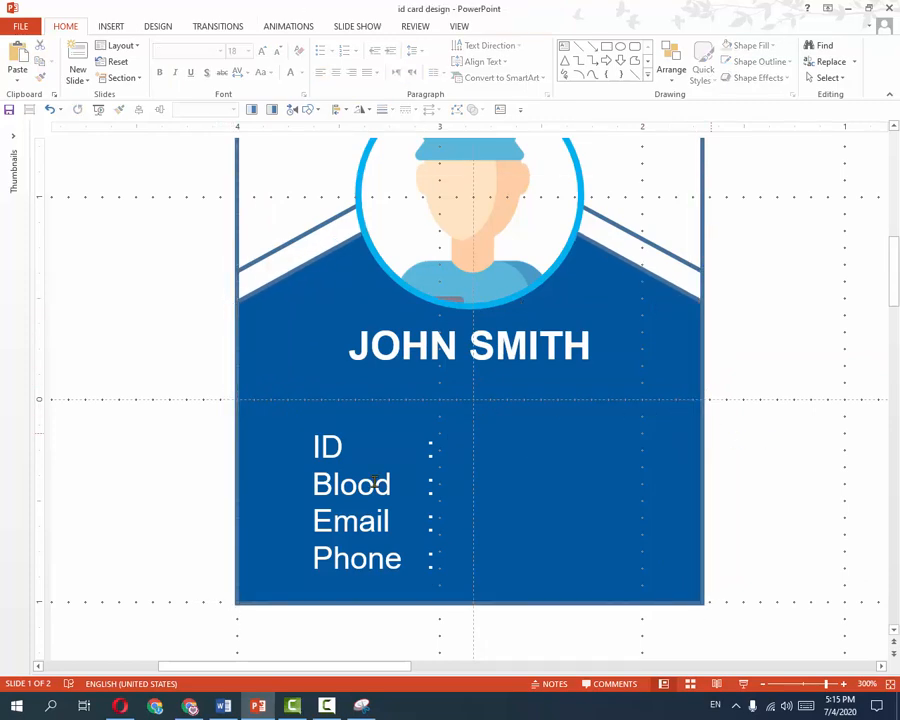
left_click(425, 458)
scroll(440, 482, "down", 10)
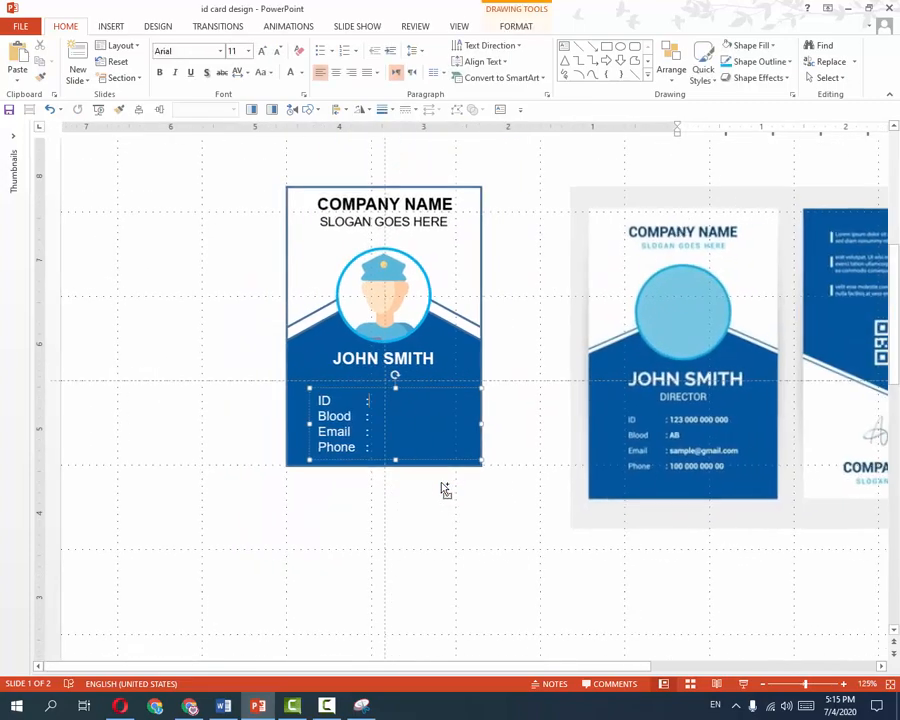
Enter blood group B+ and a sample e-mail, widening the details box so the e-mail fits one line.
left_click_drag(495, 666, 538, 668)
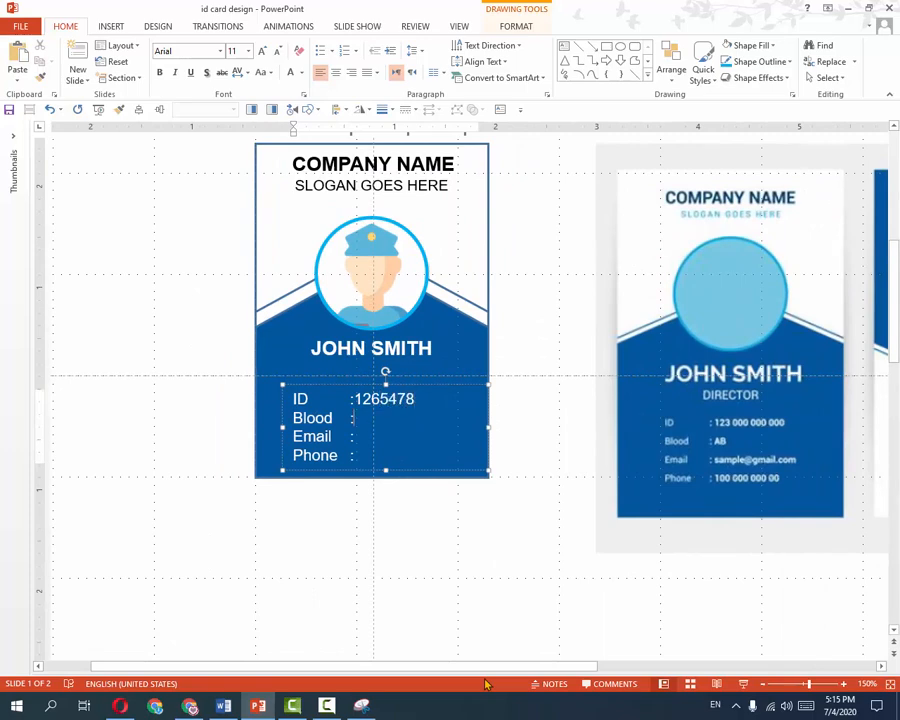
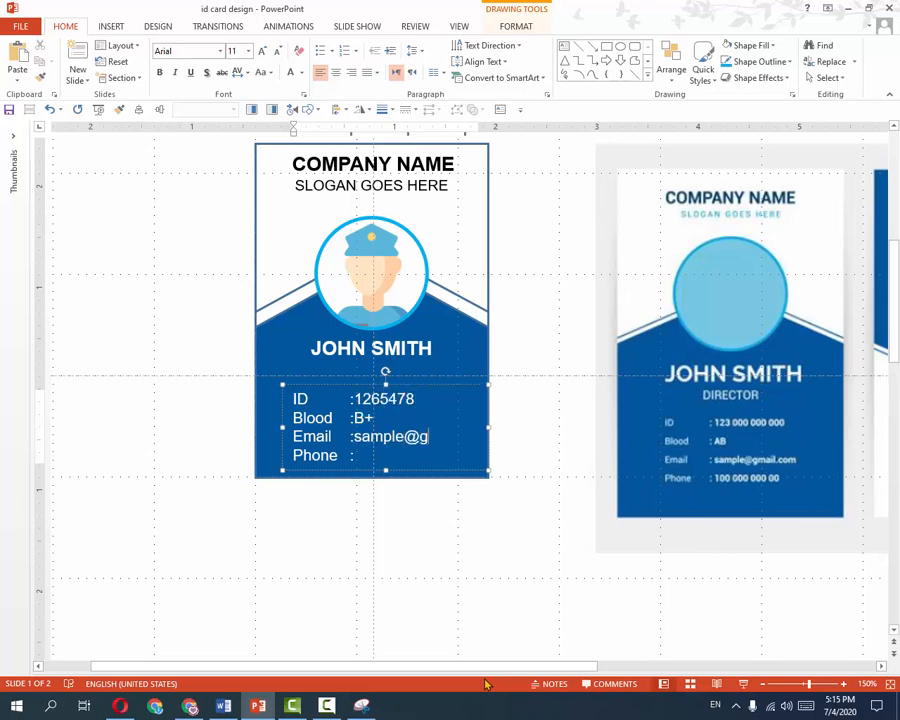
key("Down")
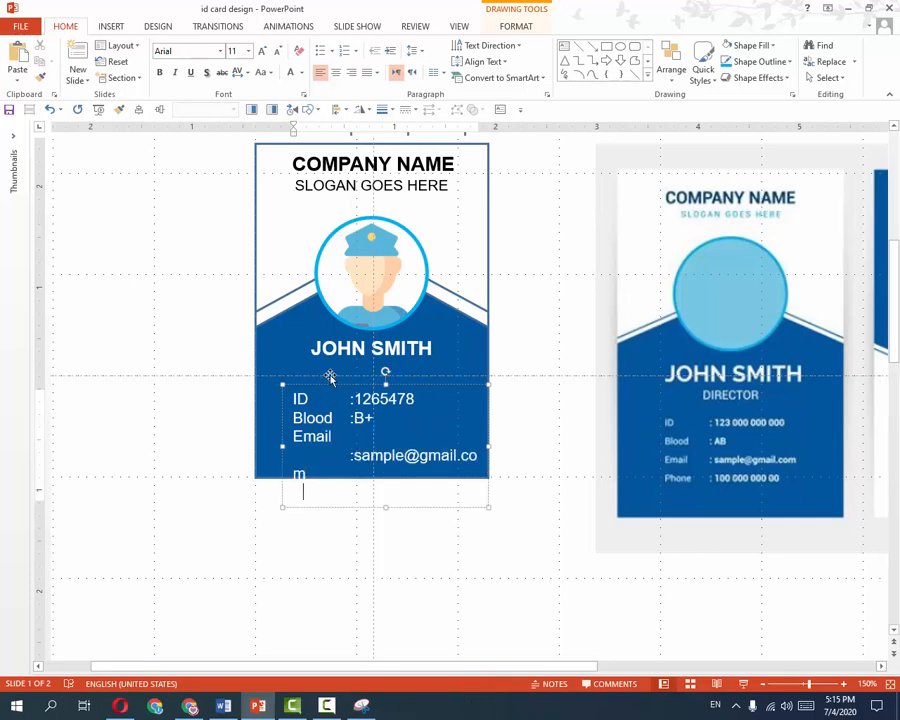
left_click_drag(281, 405, 267, 401)
left_click_drag(475, 443, 488, 443)
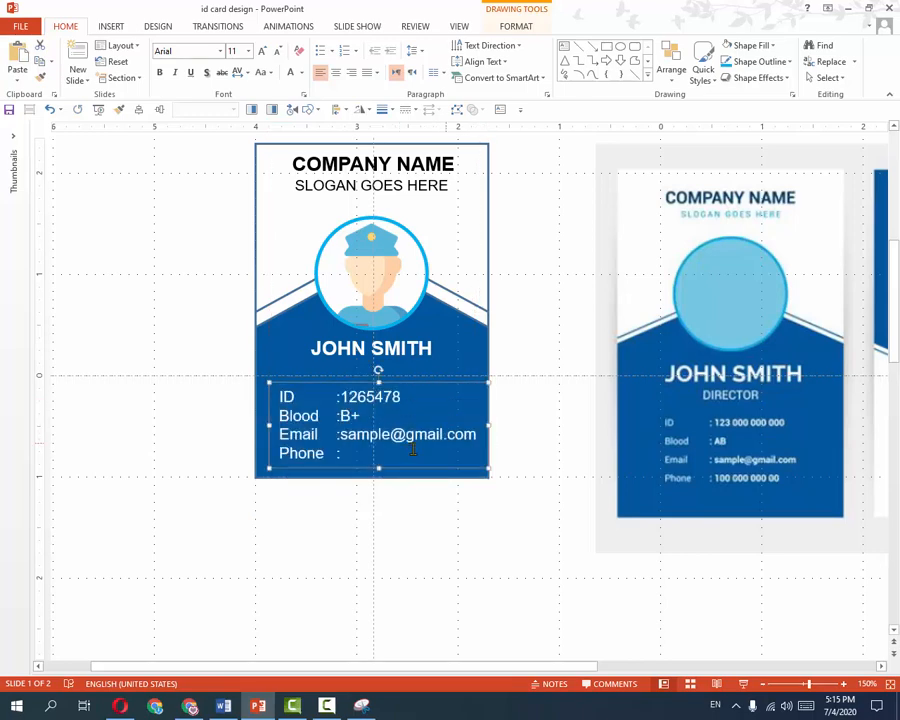
left_click(350, 455)
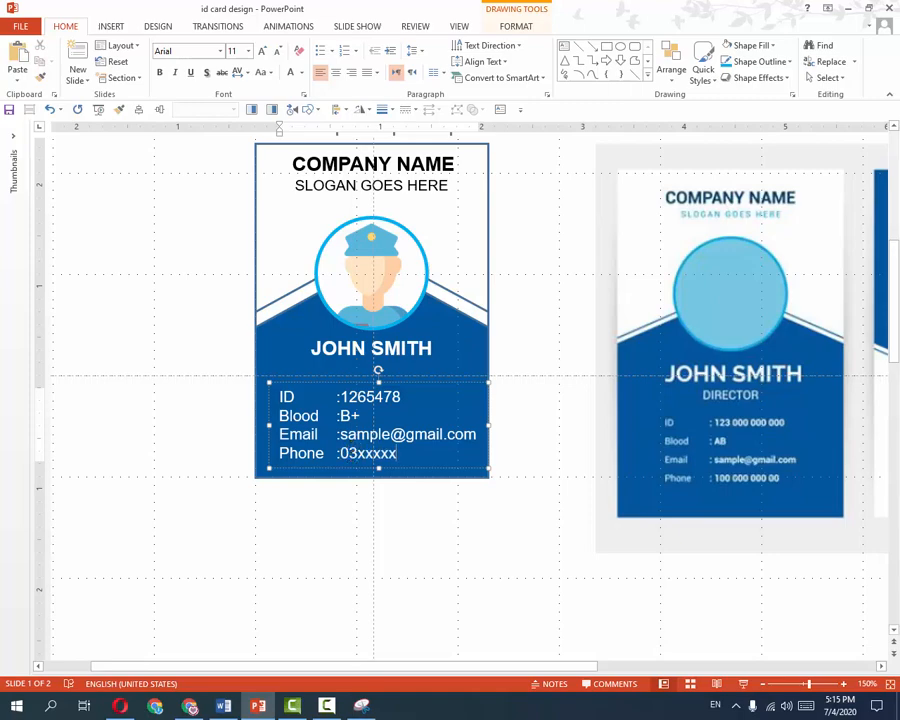
left_click(512, 540)
scroll(486, 504, "down", 5)
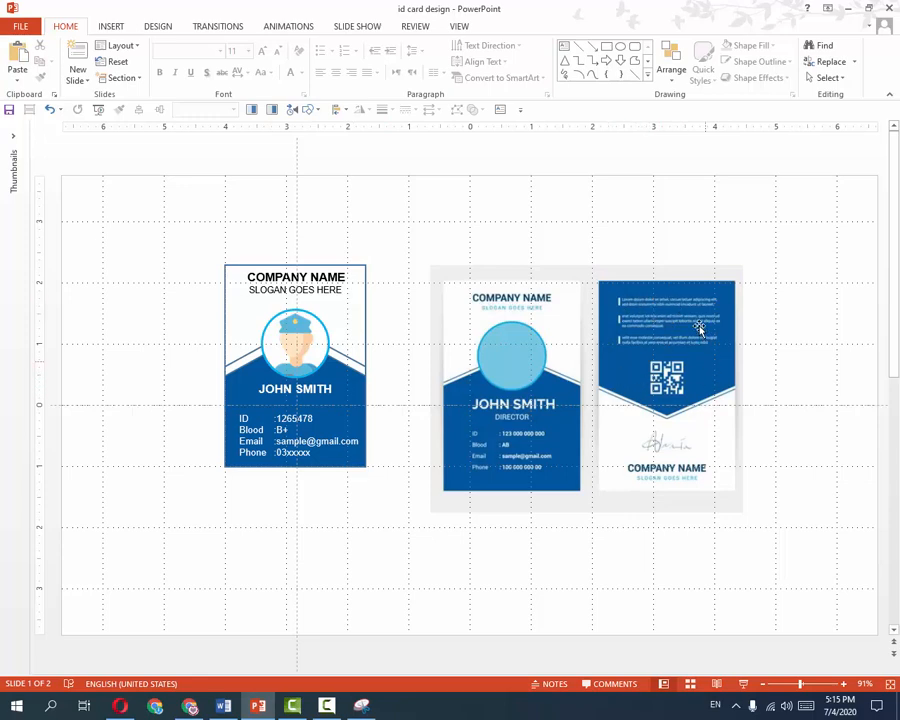
Move the reference template picture up-right and shift the whole ID card to the left.
left_click_drag(589, 307, 682, 252)
left_click(432, 231)
mouse_move(460, 216)
left_mouse_down()
mouse_move(131, 623)
mouse_move(140, 600)
left_mouse_up()
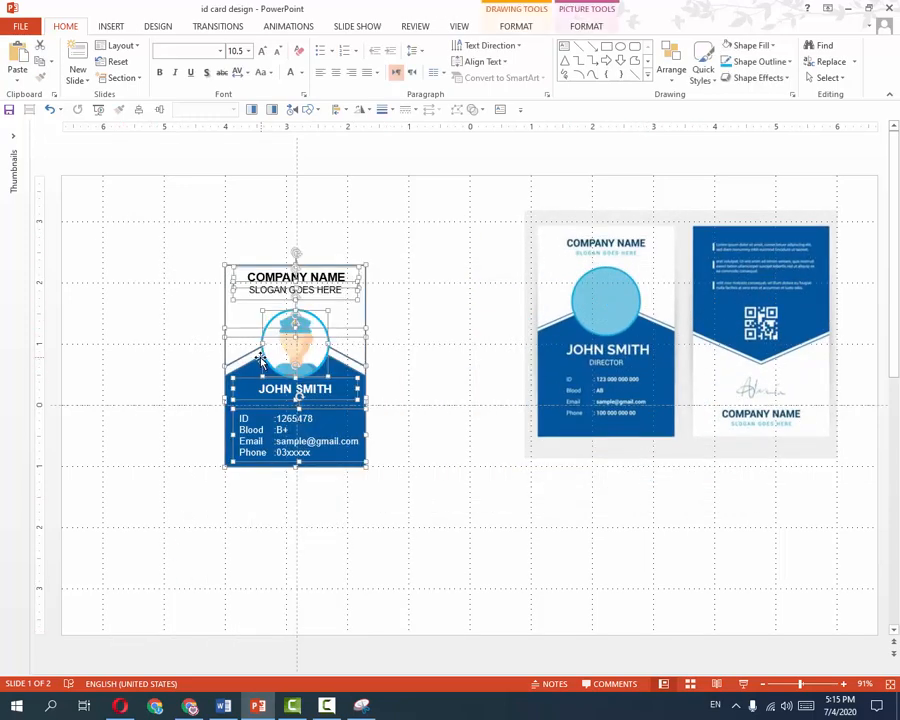
left_click_drag(228, 355, 101, 328)
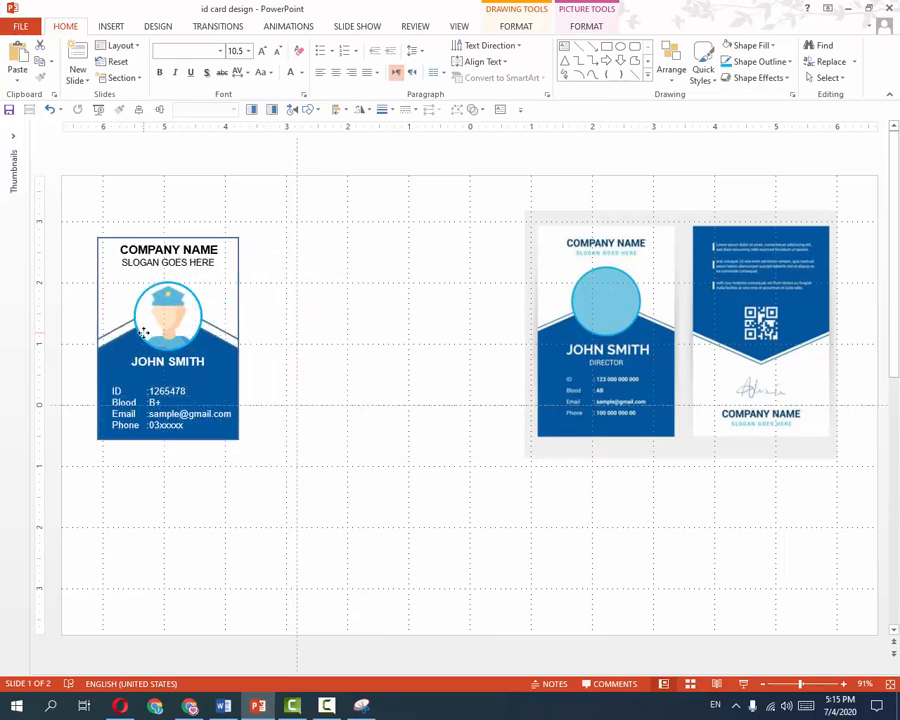
left_click(317, 237)
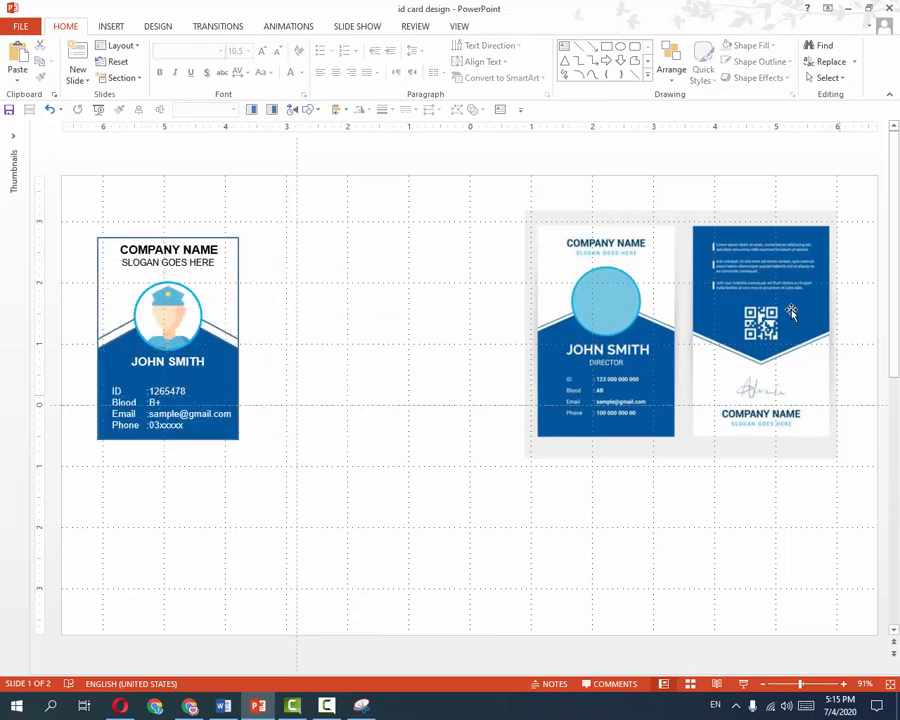